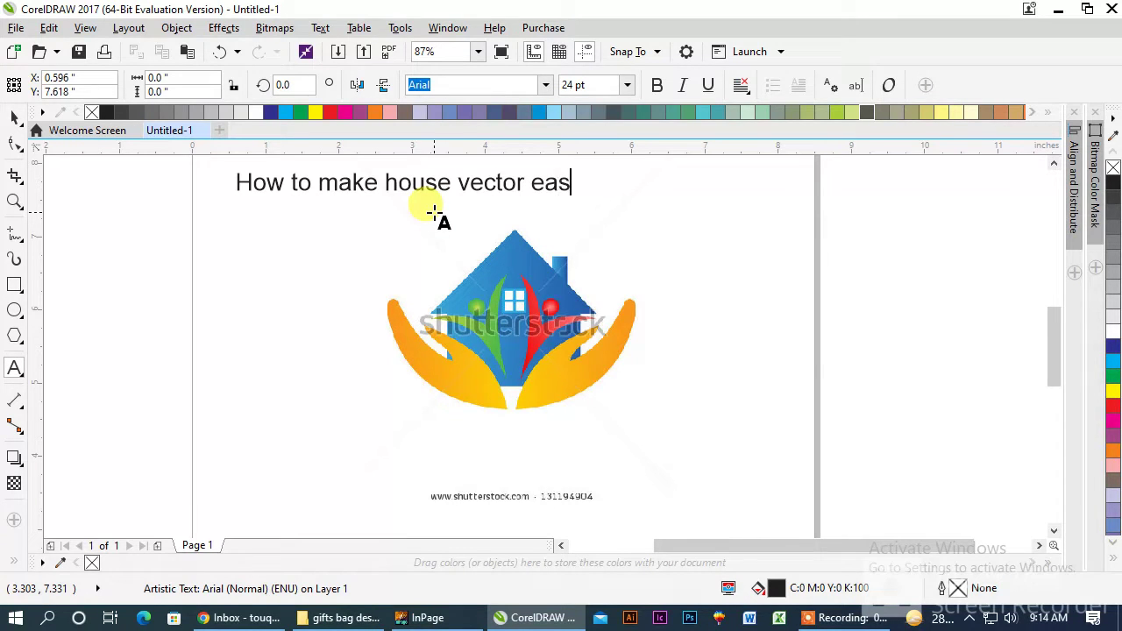
Enlarge the title text "How to make house vector easily" to about 7.35 inches wide.
left_click(19, 116)
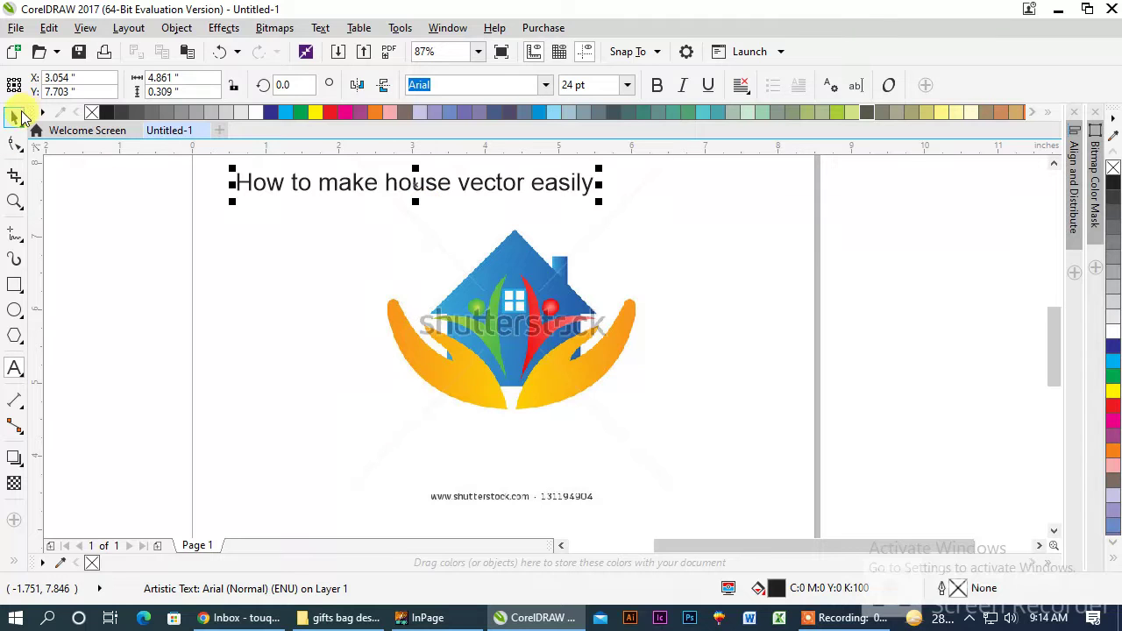
left_click_drag(597, 203, 779, 276)
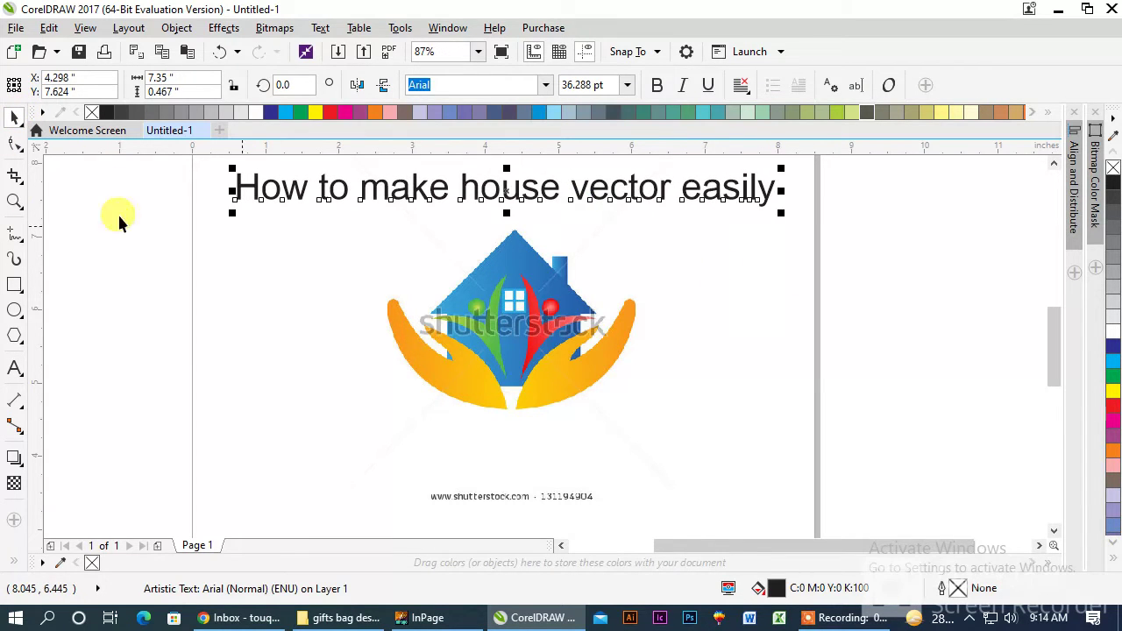
Trace the house's left roof slope, left eave and left wall with the Pen tool, starting at the roof apex.
left_click(15, 234)
left_click(73, 293)
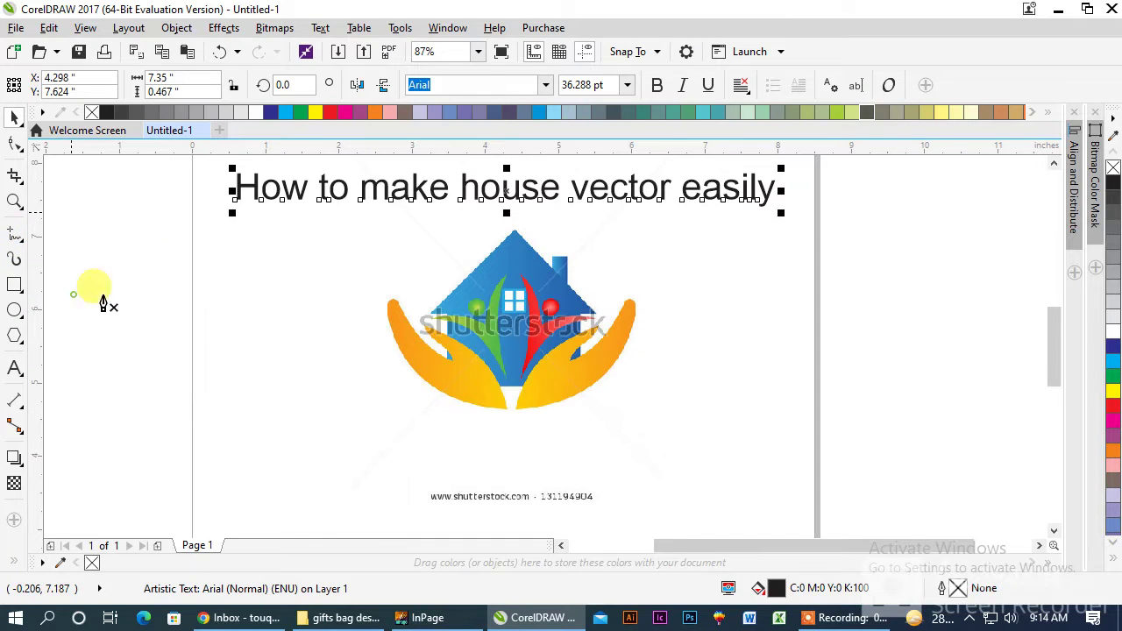
scroll(513, 234, "up", 5)
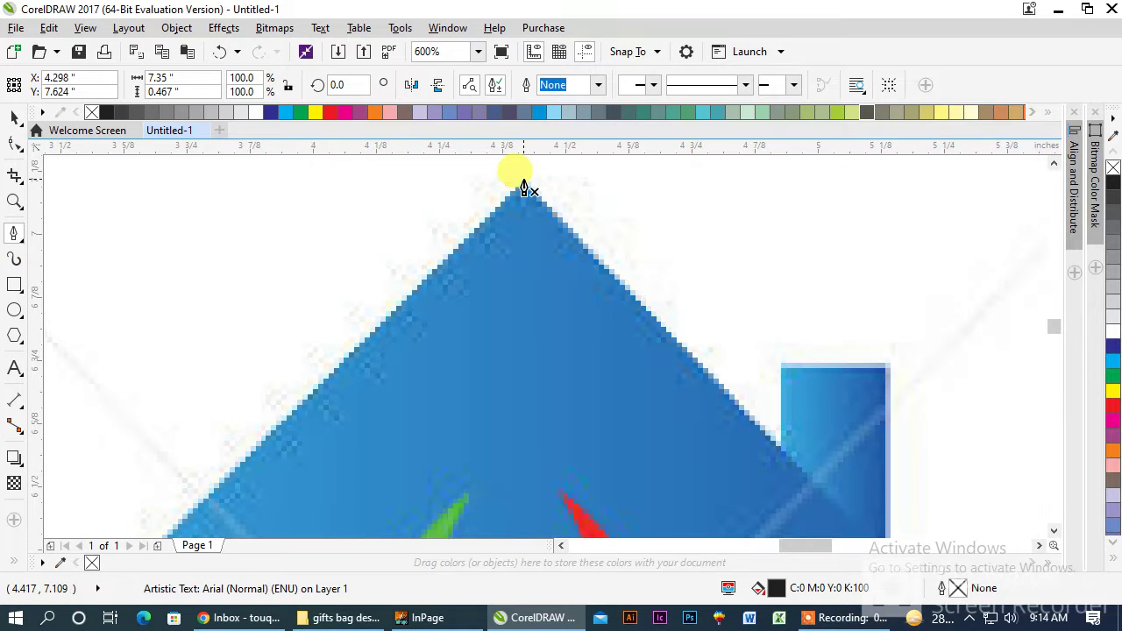
left_click(522, 182)
scroll(516, 194, "down", 2)
scroll(363, 349, "up", 2)
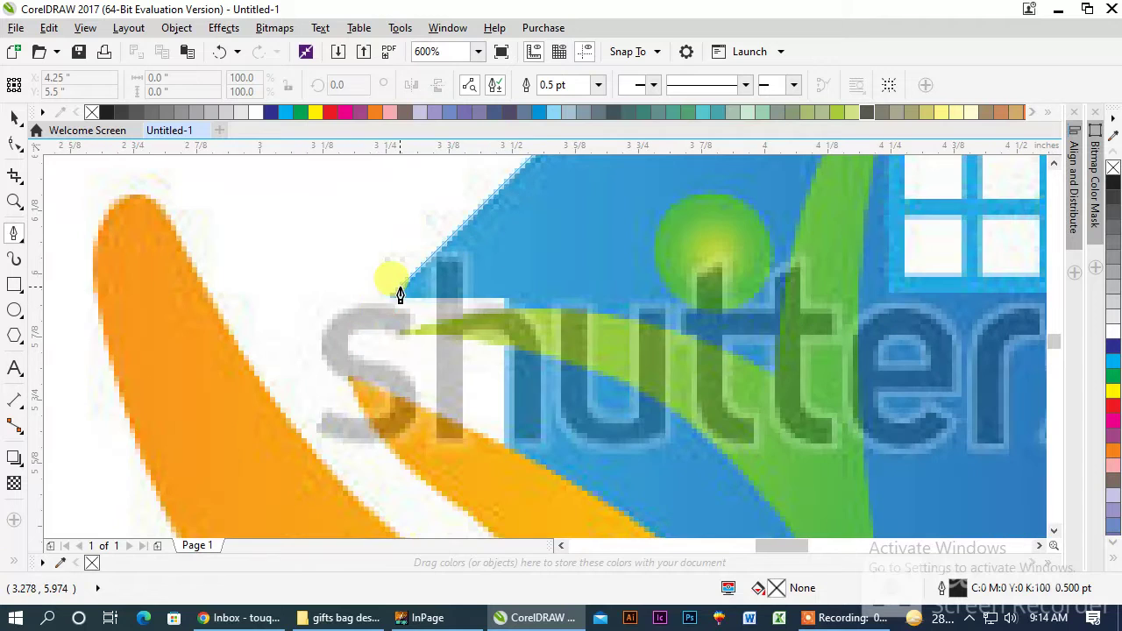
left_click(390, 298)
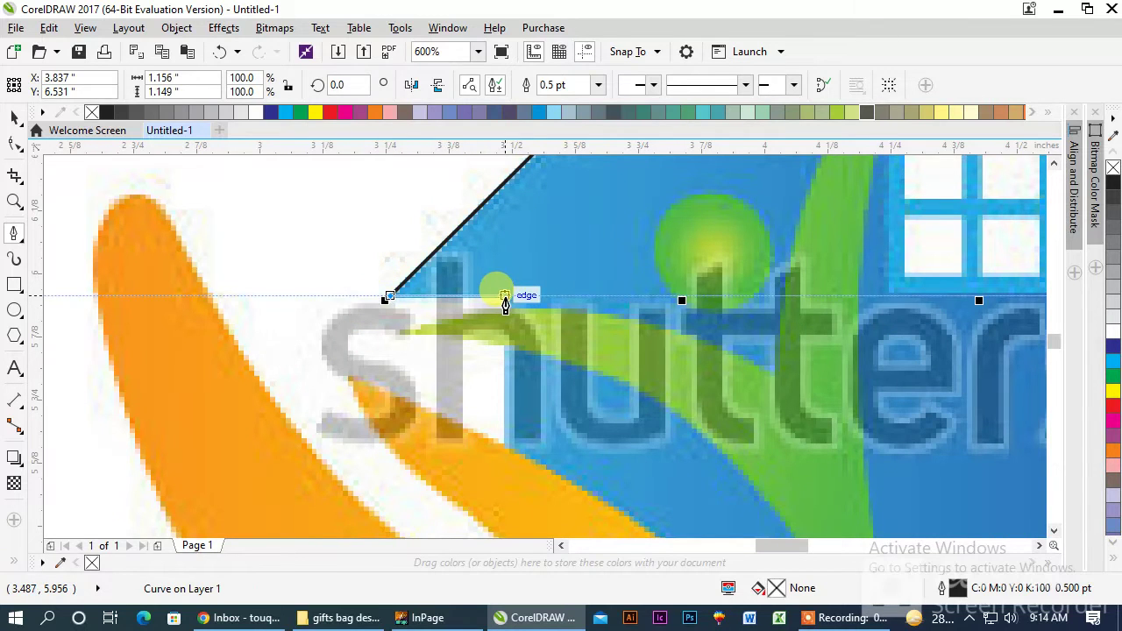
scroll(505, 302, "down", 3)
scroll(511, 335, "up", 3)
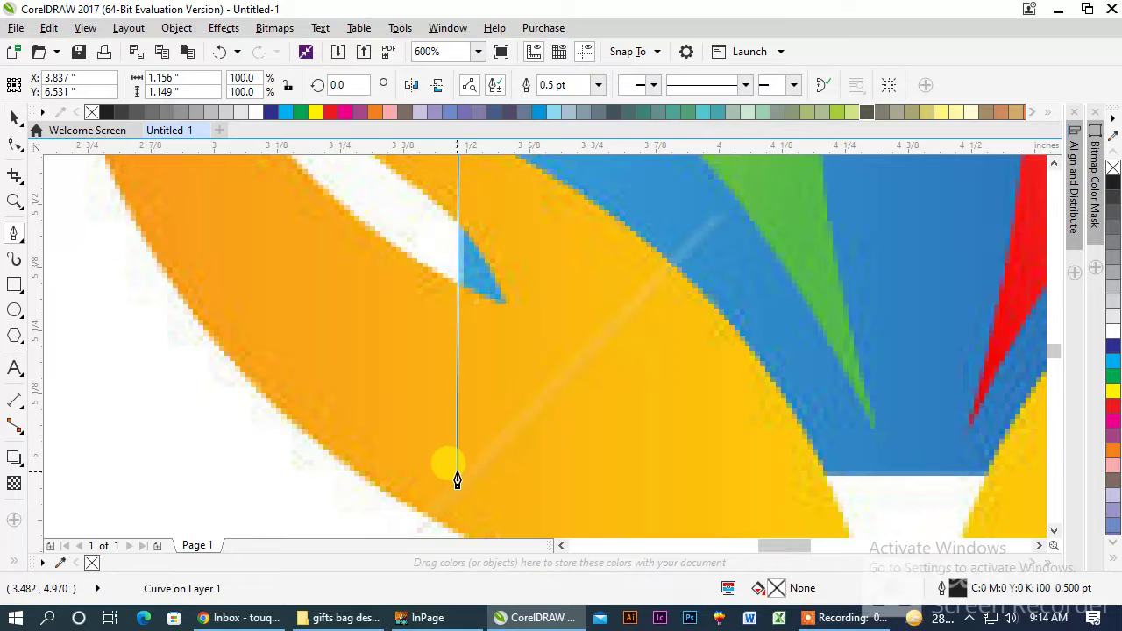
left_click(457, 482)
Continue the house outline along the base, up the right wall and out to the right eave tip.
scroll(456, 482, "down", 3)
scroll(556, 448, "up", 3)
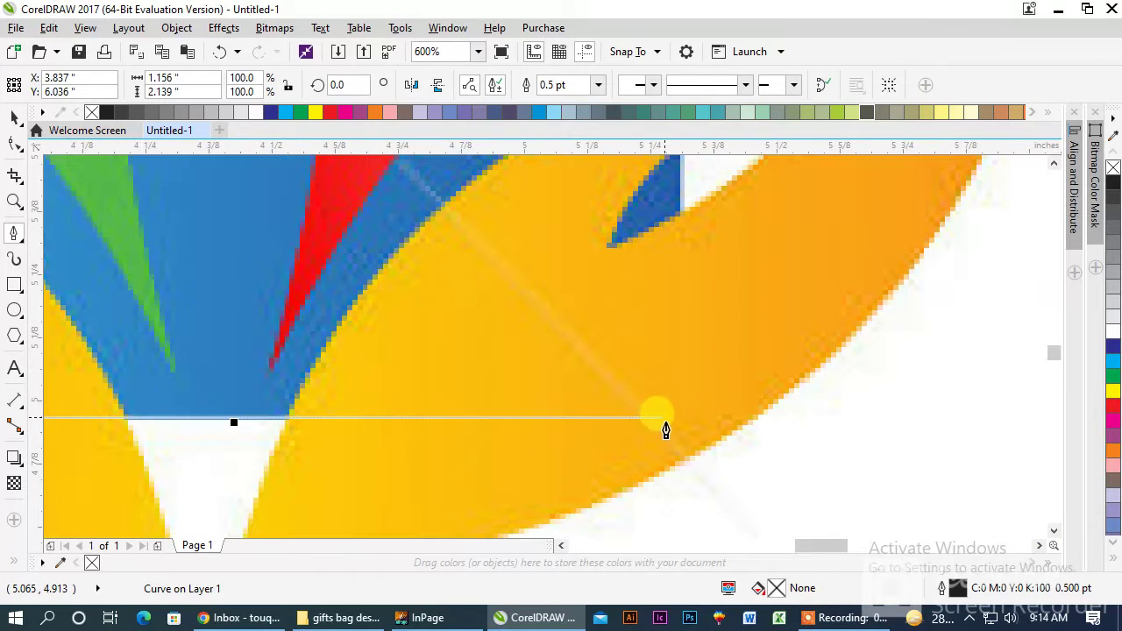
left_click(688, 419)
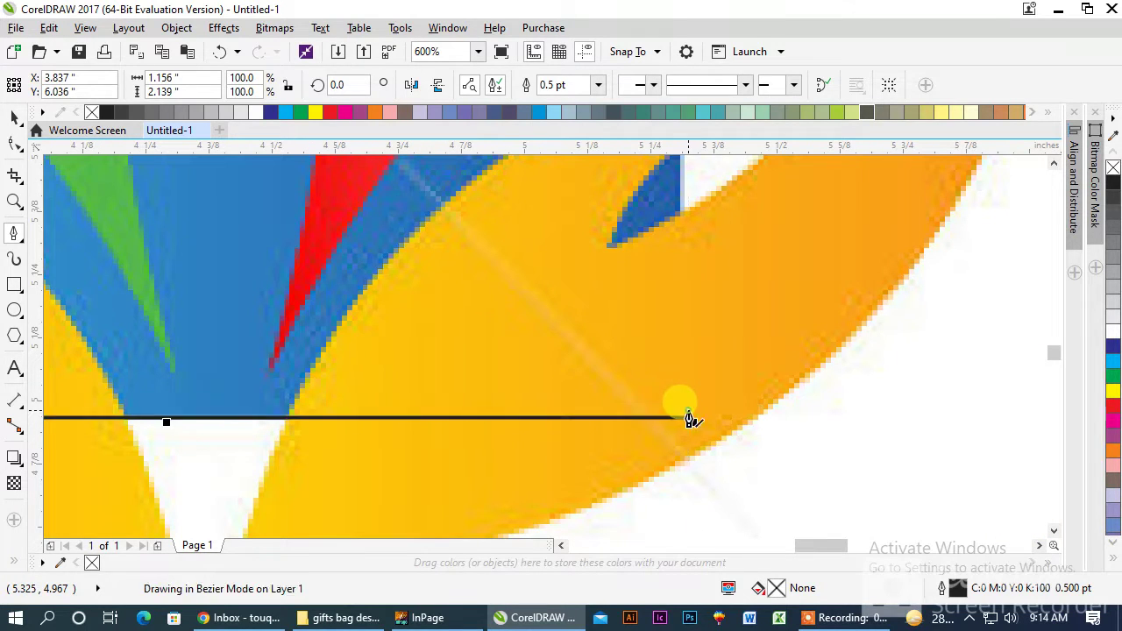
scroll(689, 412, "down", 3)
scroll(681, 300, "up", 3)
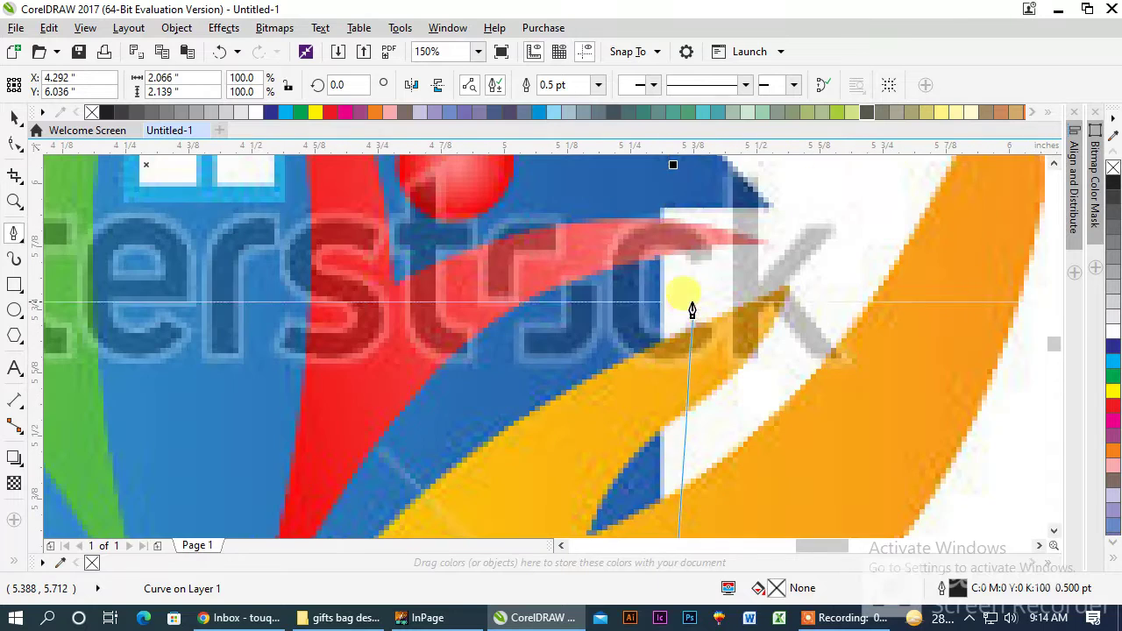
left_click(665, 212)
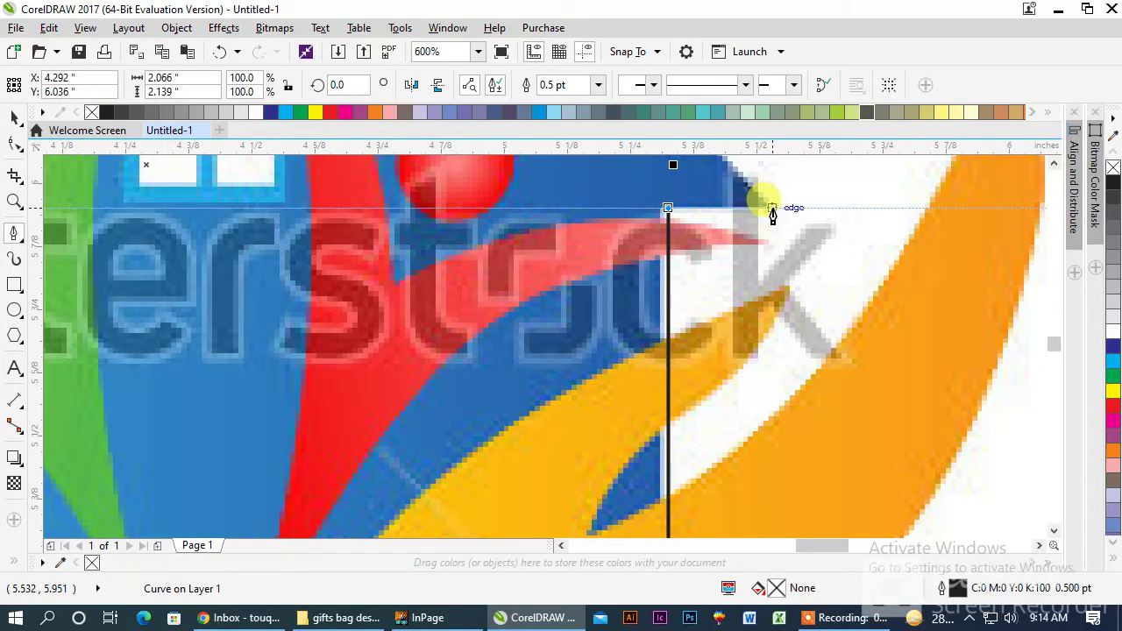
left_click(772, 213)
Close the house outline with the right roof slope back at the apex.
scroll(765, 242, "down", 3)
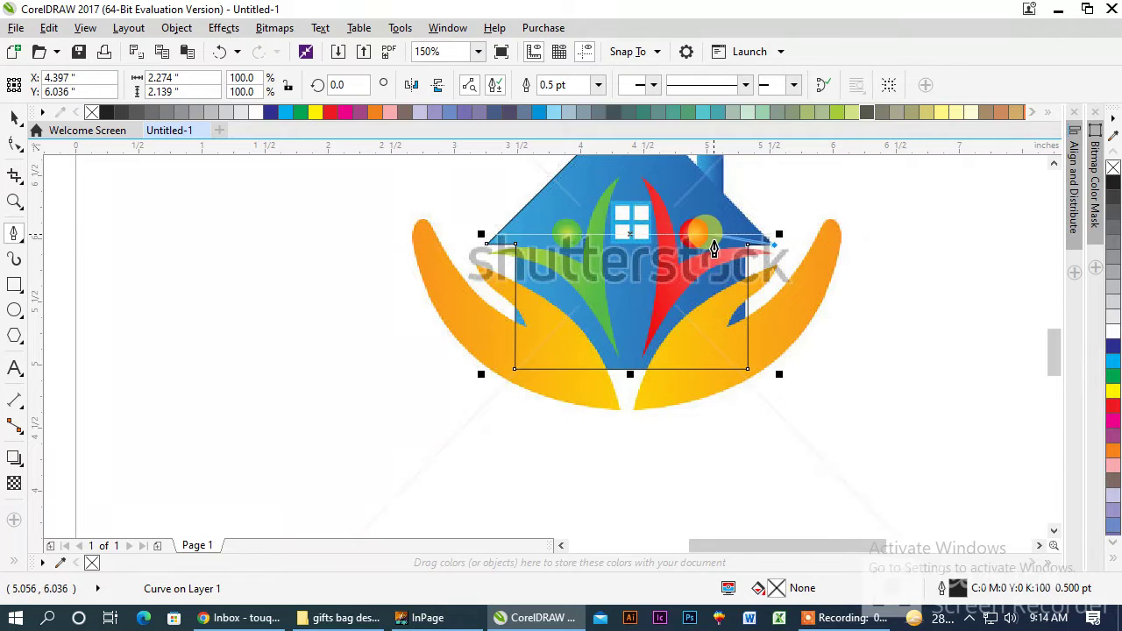
scroll(714, 248, "down", 1)
scroll(721, 181, "up", 2)
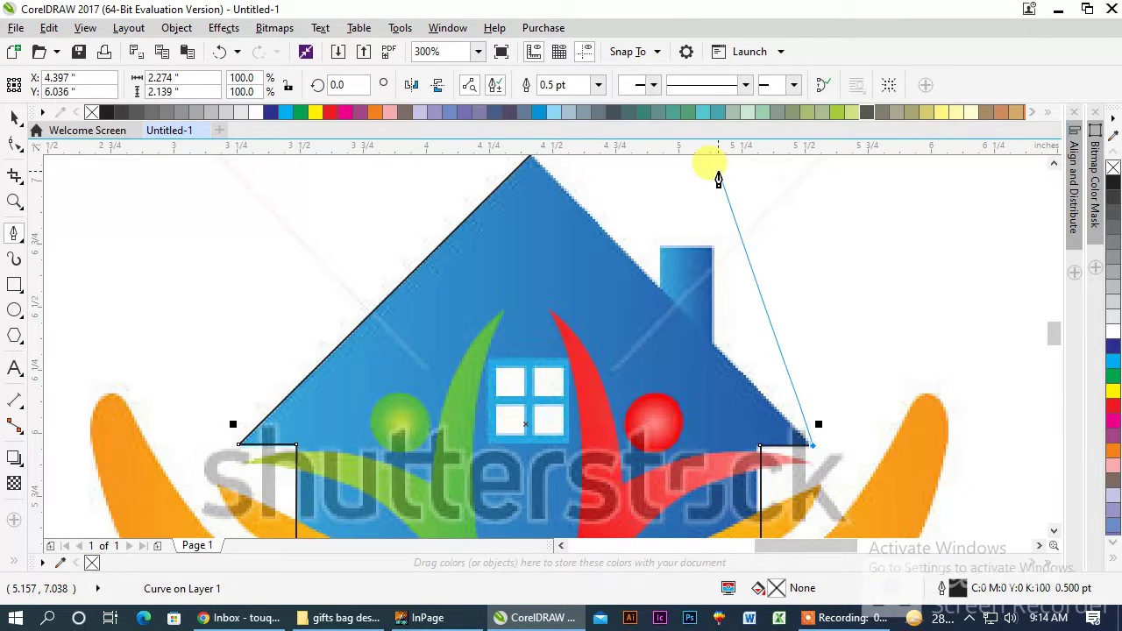
left_click(530, 161)
key("space")
Give the house a vertical fountain fill from cyan at the apex to dark blue at the base, with no outline.
scroll(291, 176, "down", 1)
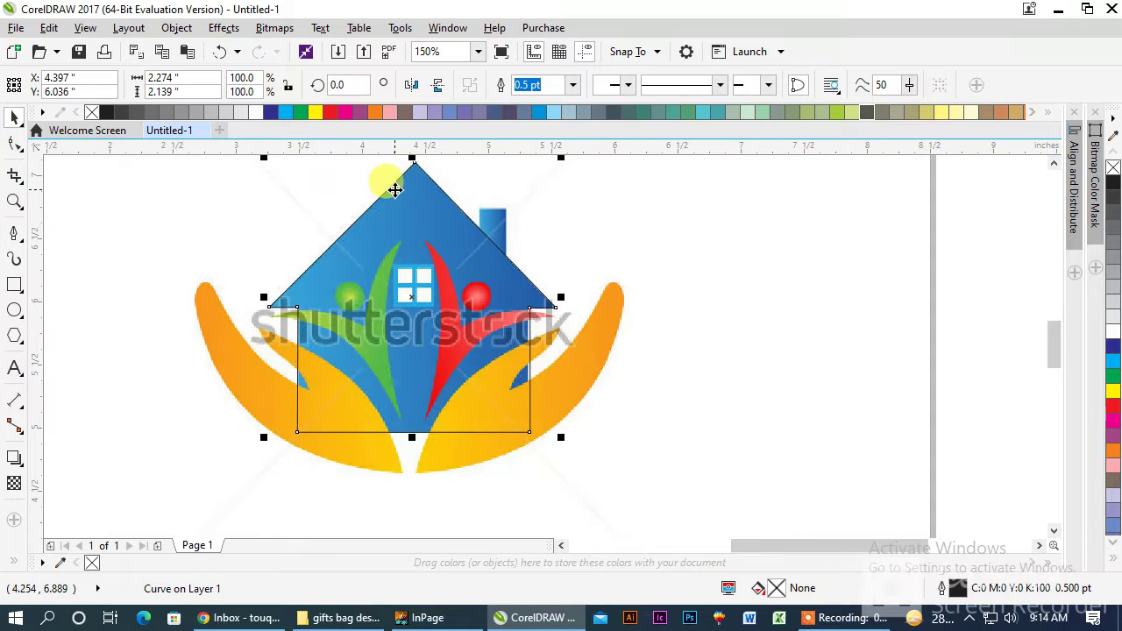
left_click(286, 112)
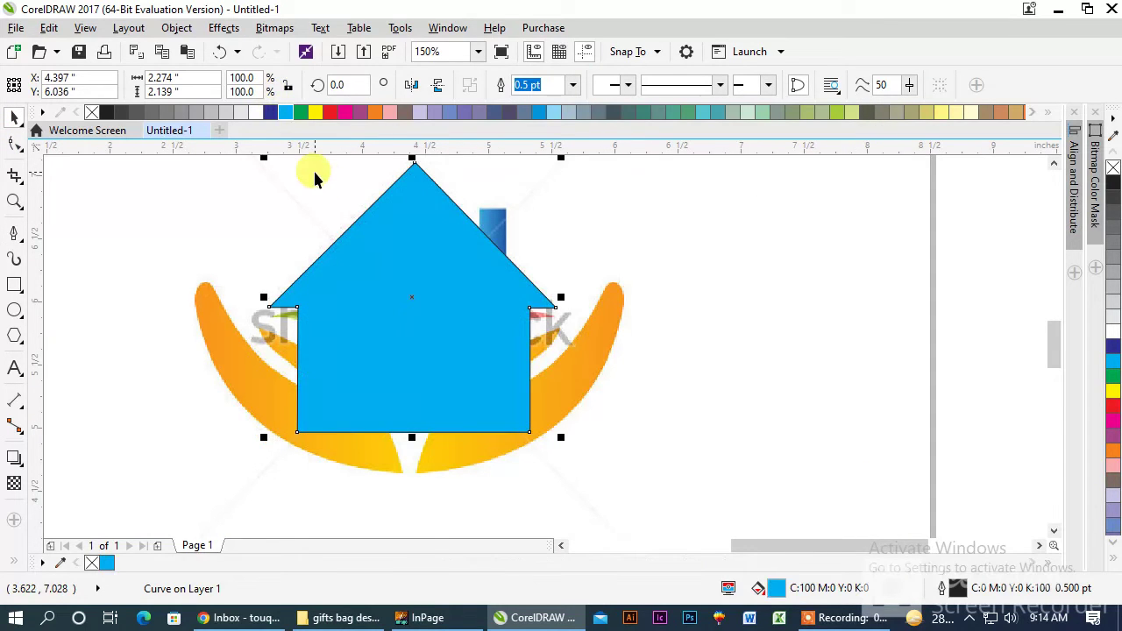
left_click(16, 559)
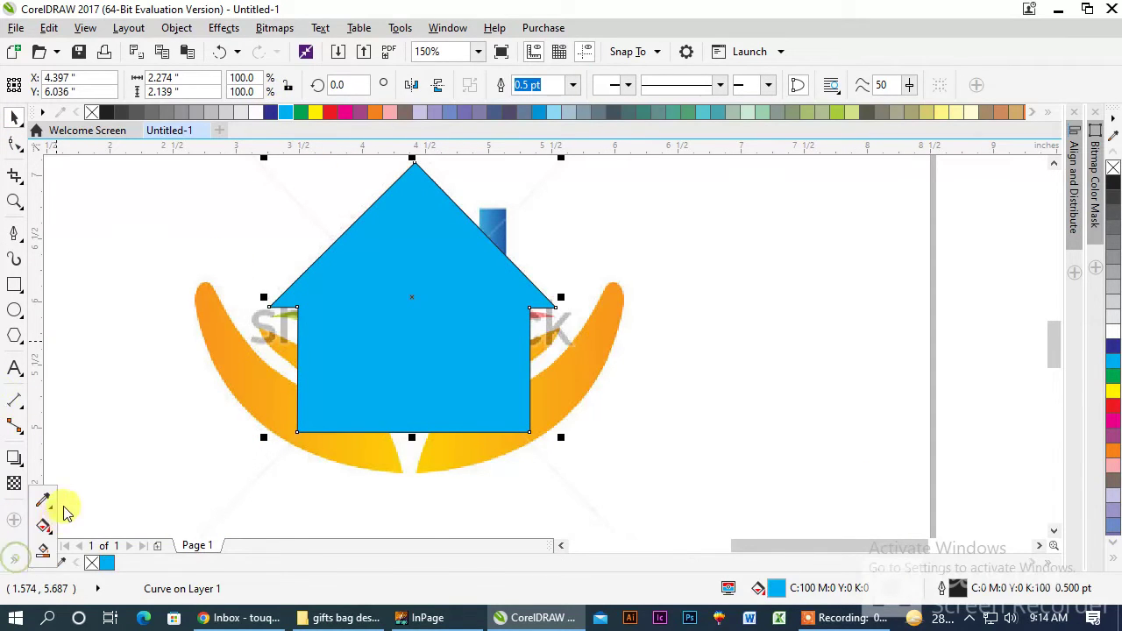
left_click(44, 525)
left_click_drag(421, 195, 421, 336)
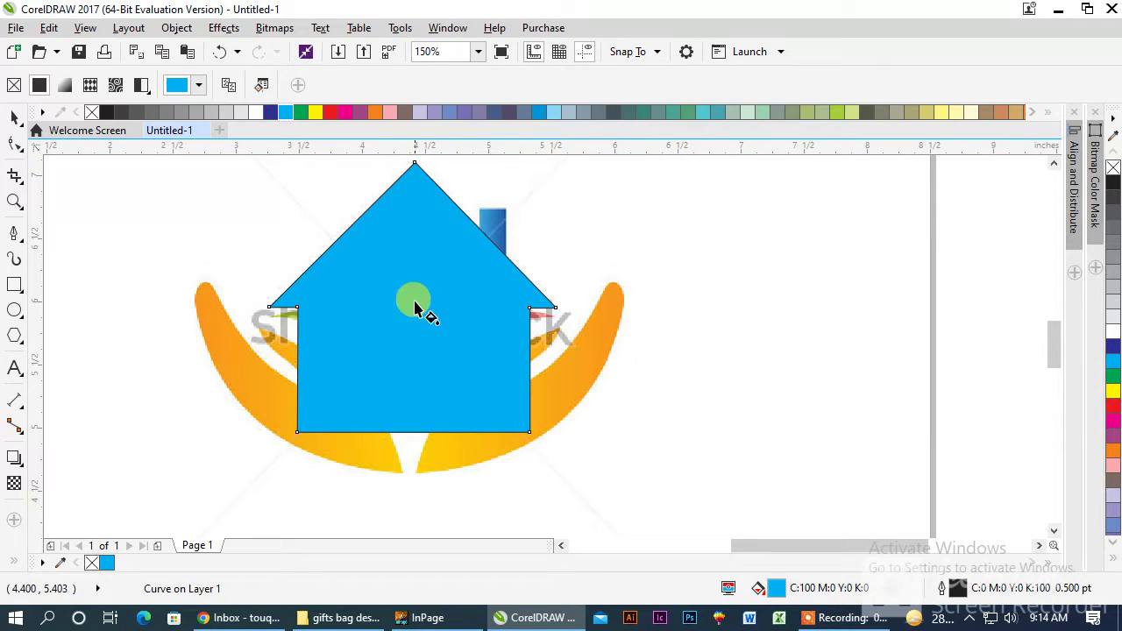
left_click_drag(411, 186, 407, 495)
left_click(270, 113)
left_click(413, 177)
left_click_drag(408, 184, 407, 181)
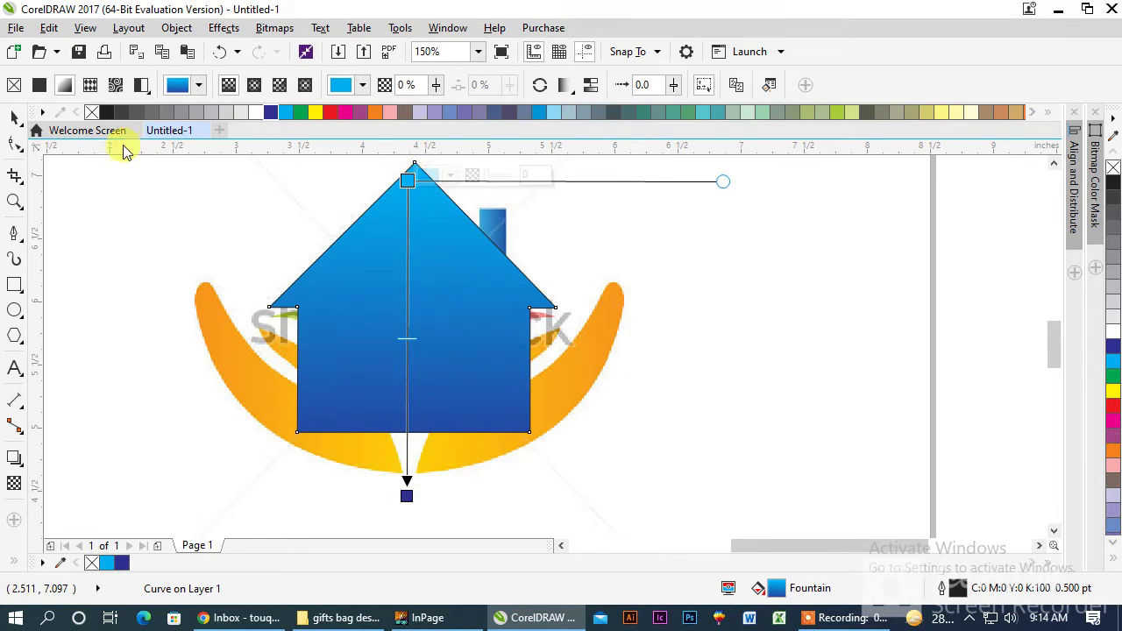
left_click(14, 117)
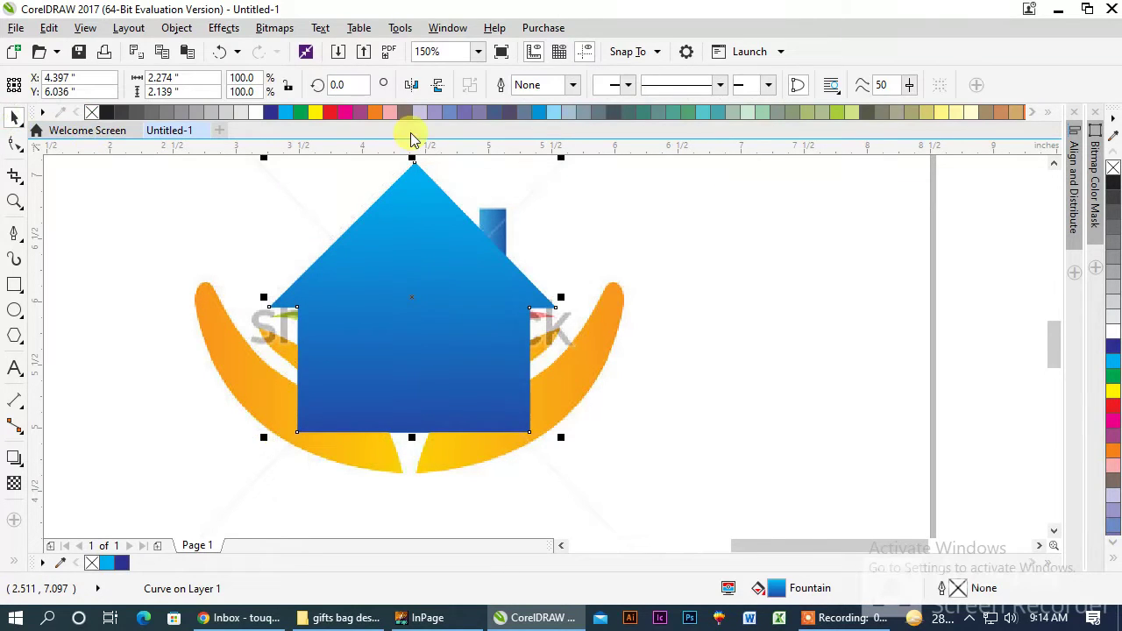
Draw a rectangle about 0.2 by 0.51 inches over the chimney, overlapping the right roof slope.
left_click(24, 285)
scroll(462, 202, "up", 1)
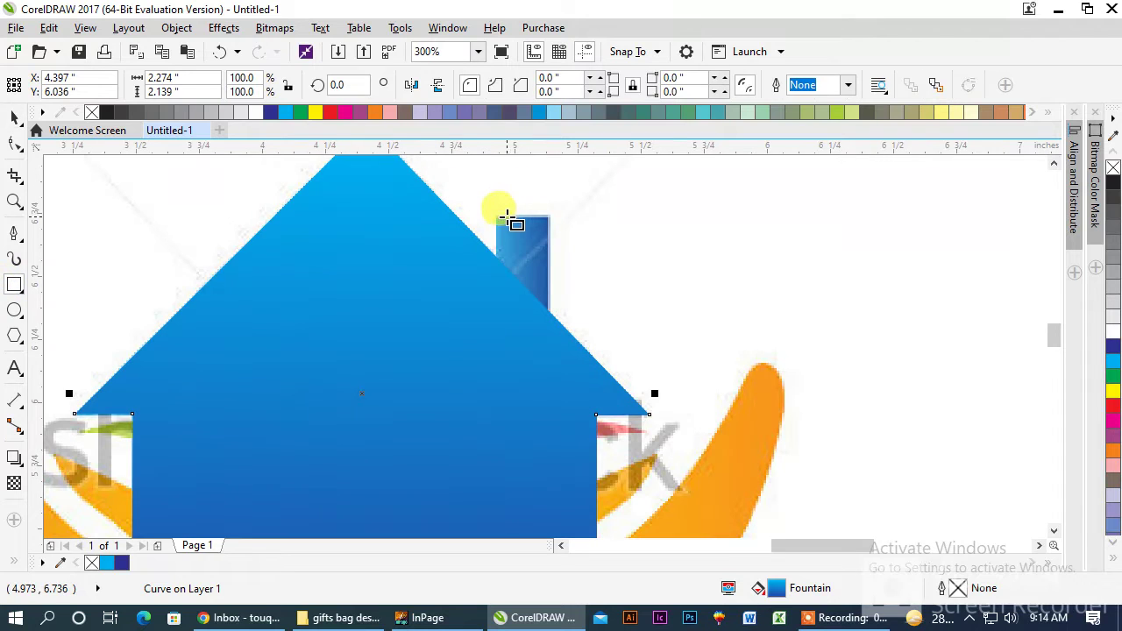
left_click_drag(496, 216, 549, 344)
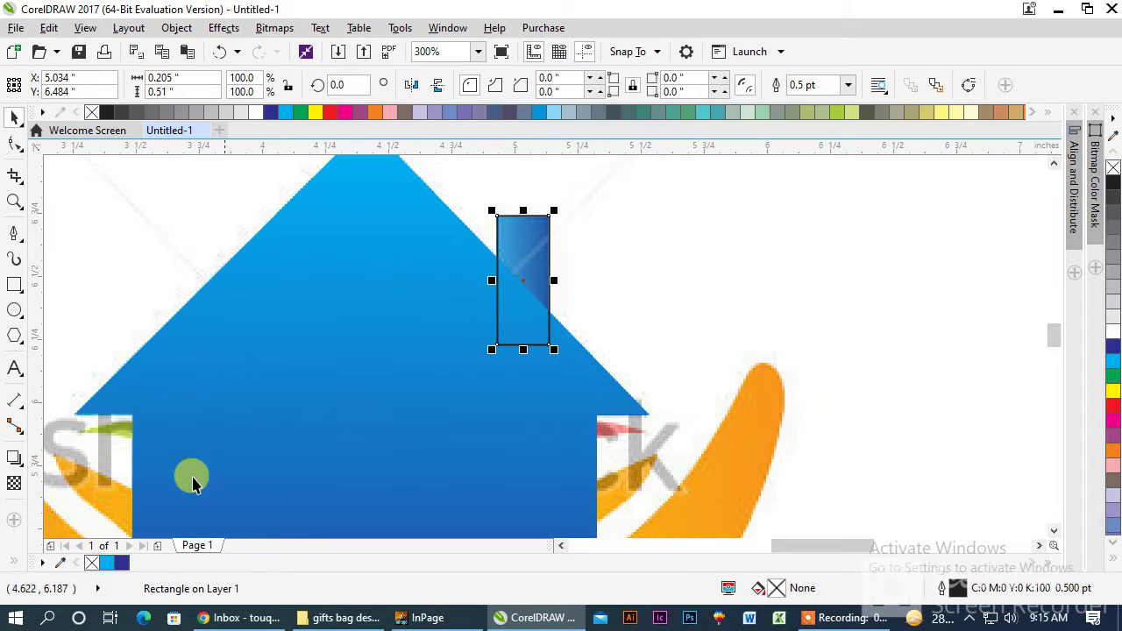
Give the chimney a vertical fountain fill from dark blue above to cyan below, with no outline.
left_click(13, 561)
left_click(43, 526)
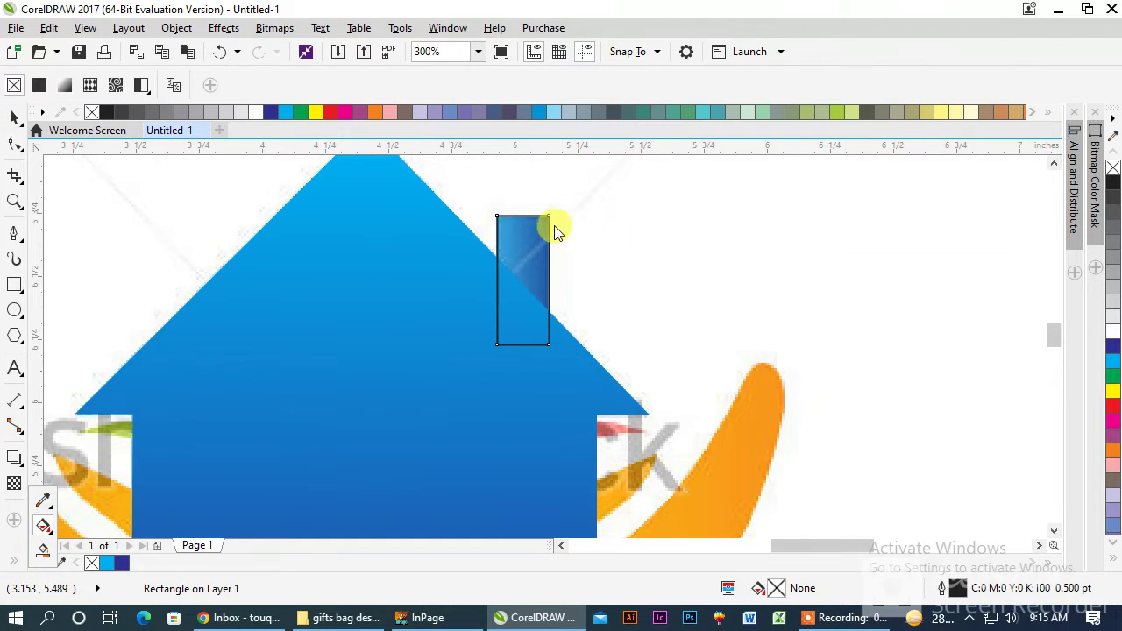
left_click_drag(527, 230, 520, 341)
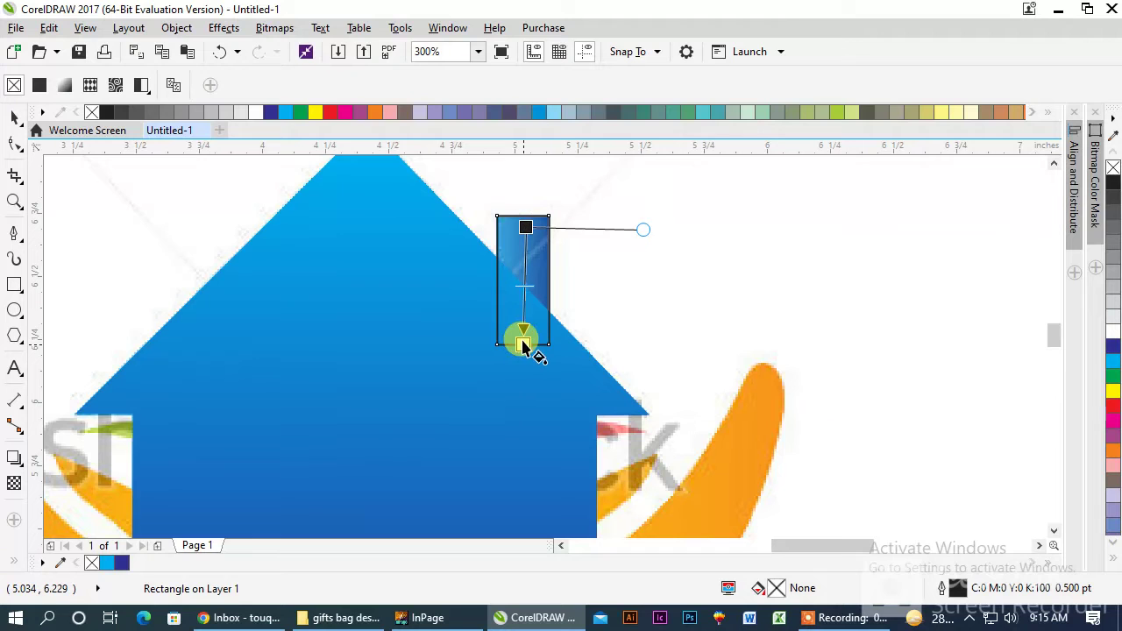
left_click(525, 227)
left_click(121, 563)
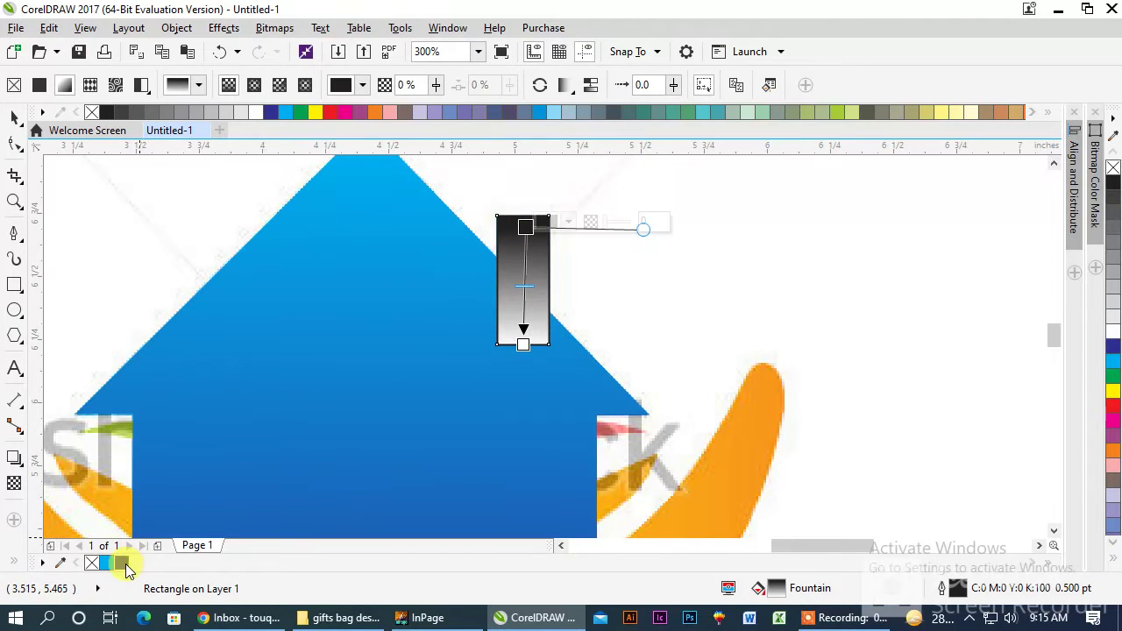
left_click(524, 344)
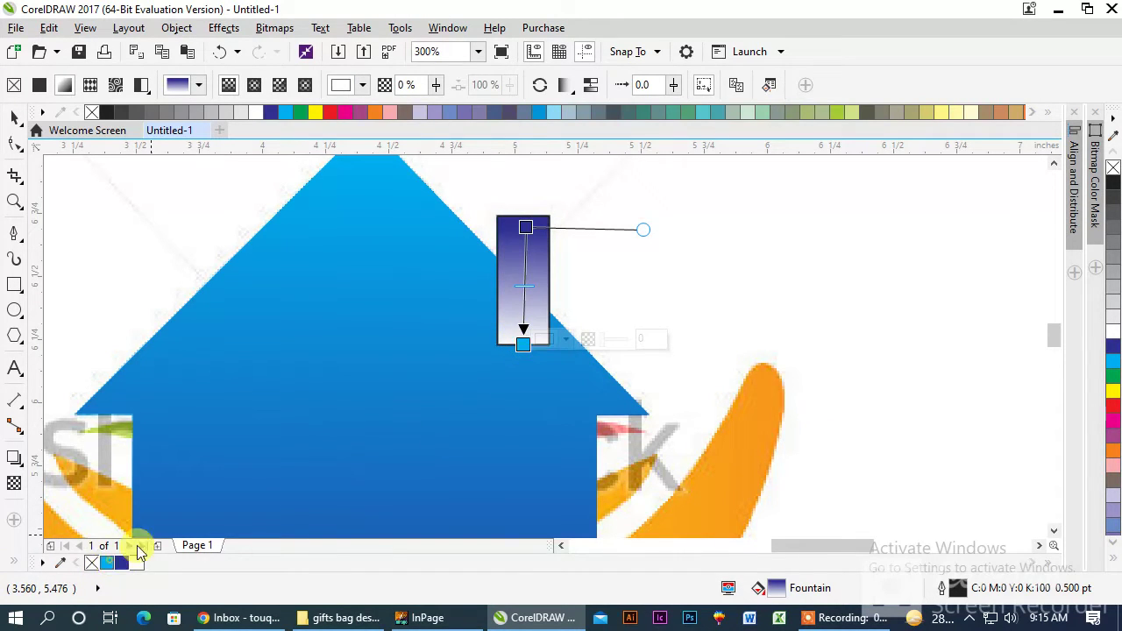
left_click_drag(526, 226, 544, 186)
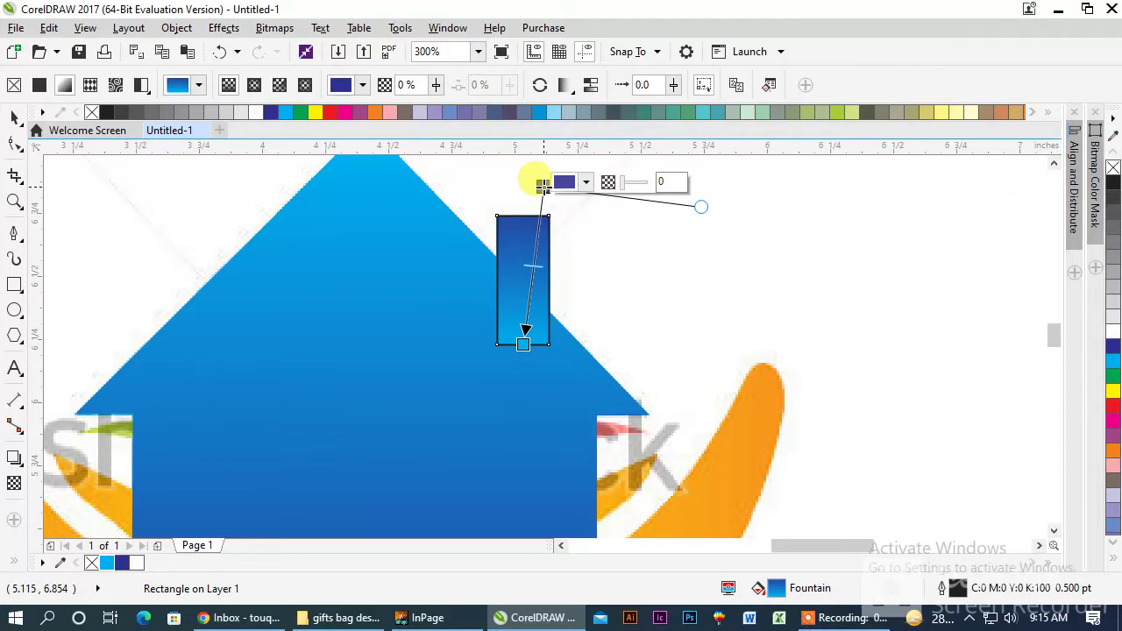
left_click(13, 117)
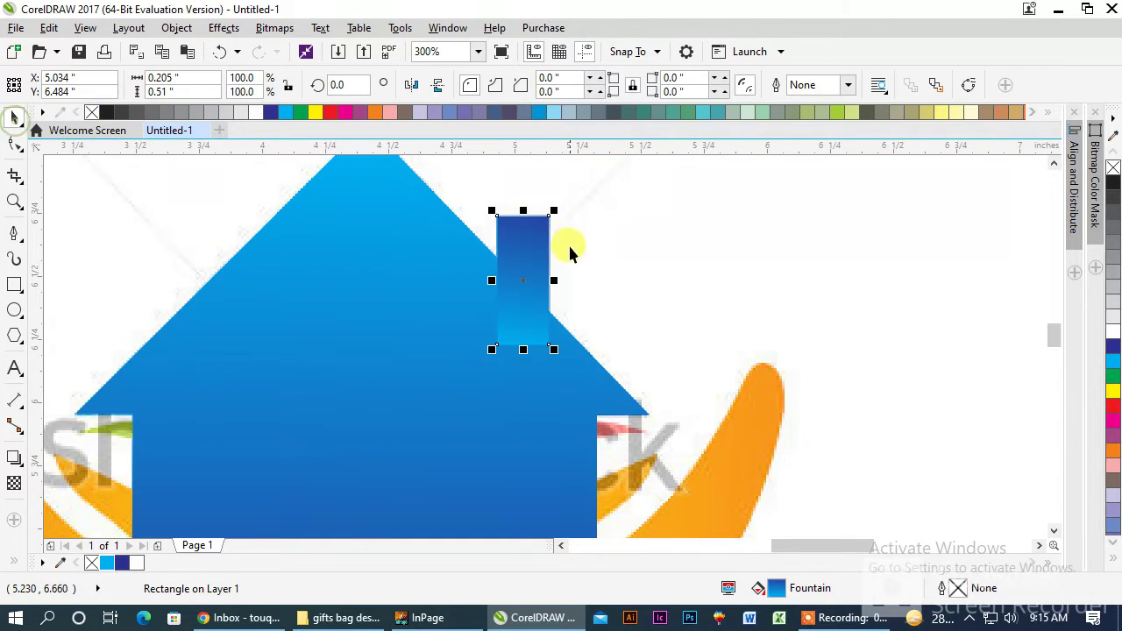
Send the chimney rectangle back one level so it sits behind the house shape.
right_click(535, 252)
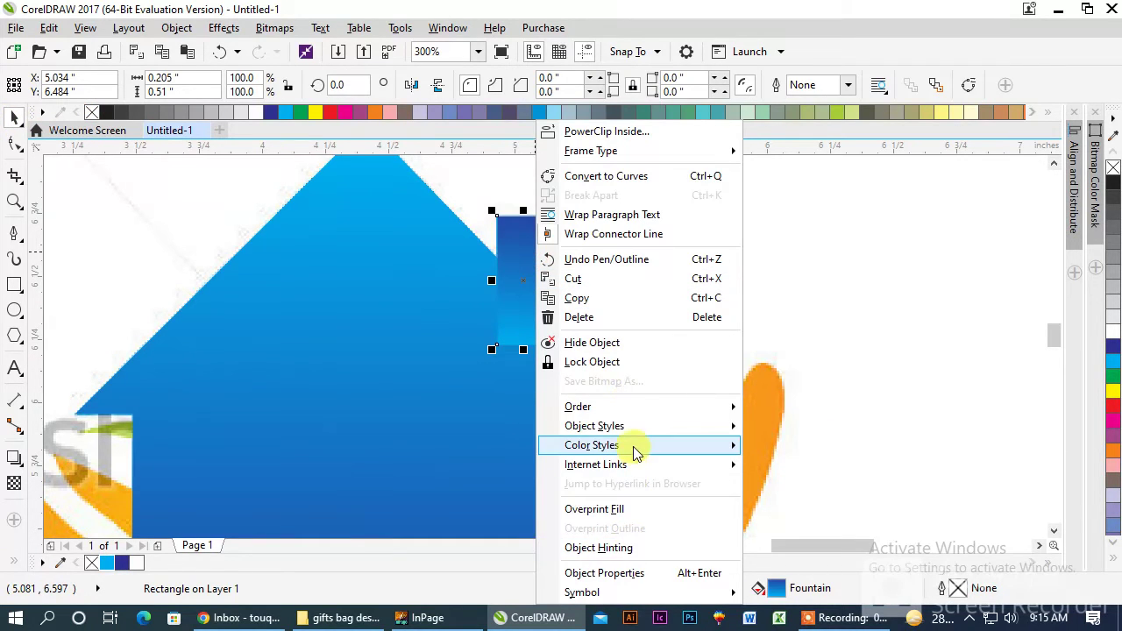
mouse_move(642, 425)
mouse_move(652, 406)
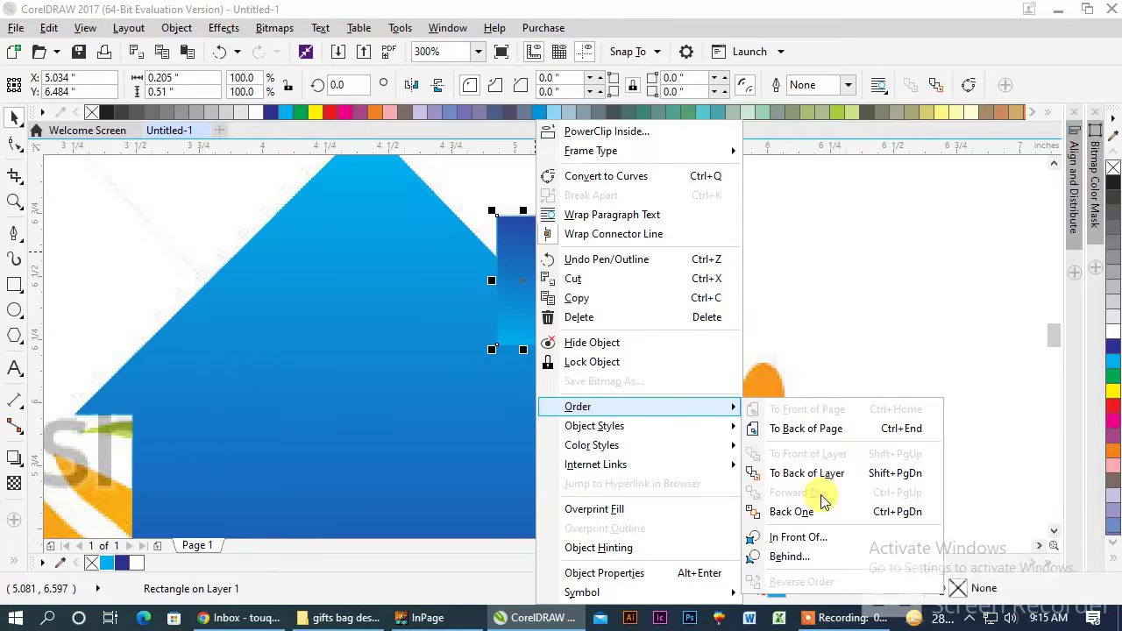
left_click(803, 517)
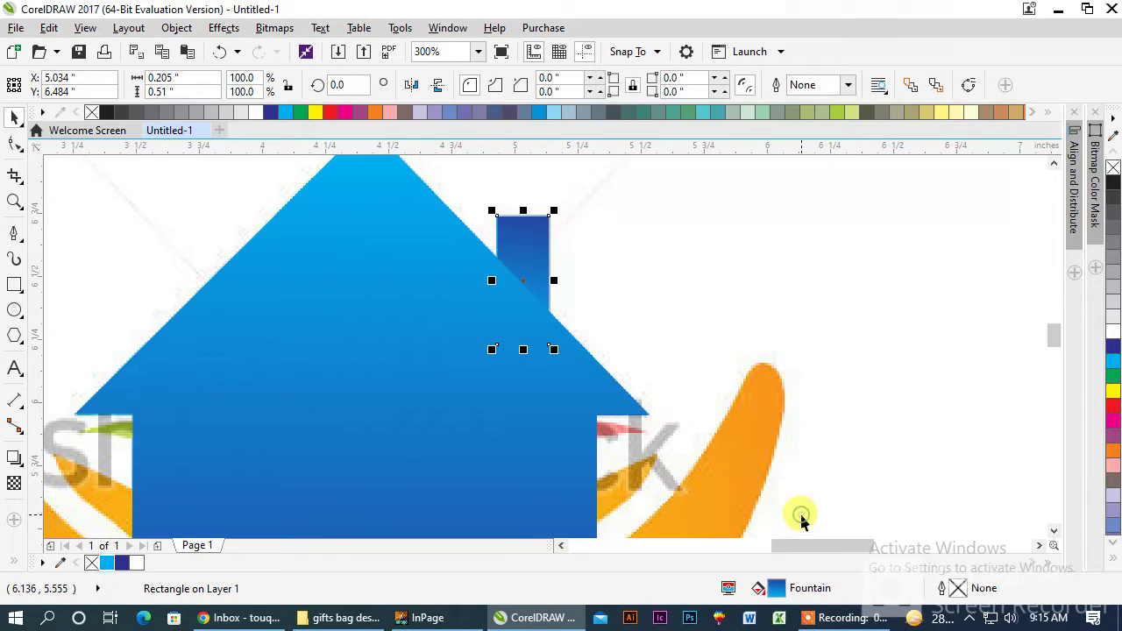
left_click(678, 298)
scroll(559, 221, "down", 2)
Move the house and chimney together off the reference picture to its right, at about X 7.32 inches.
left_click(540, 233)
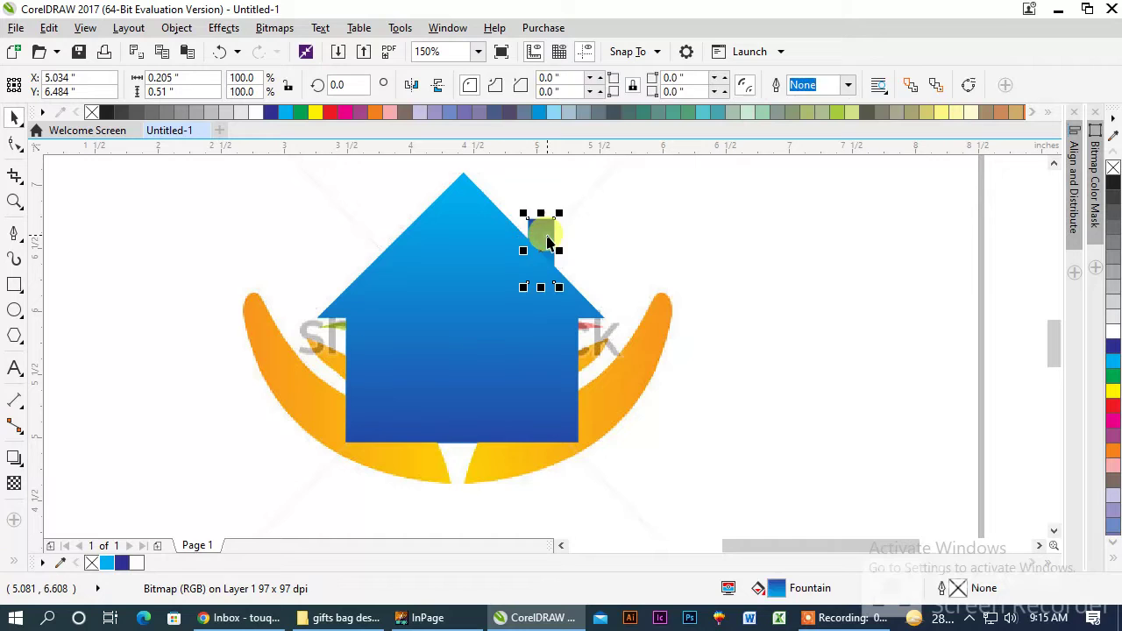
left_click(453, 256, "shift")
left_click_drag(409, 275, 778, 272)
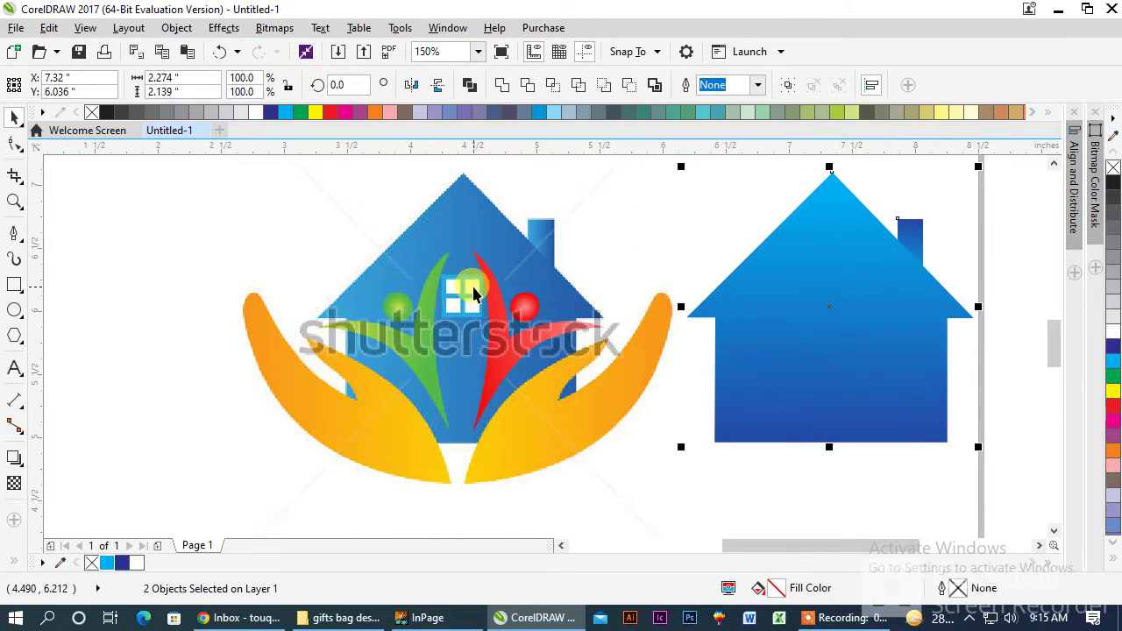
key("ctrl+z")
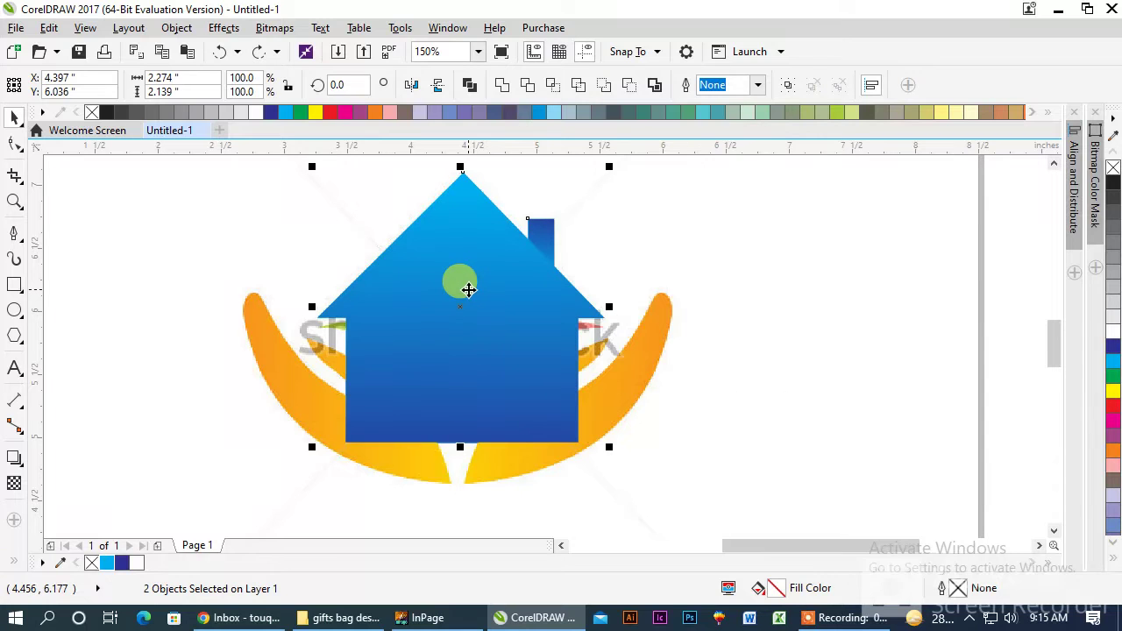
key("ctrl+shift+z")
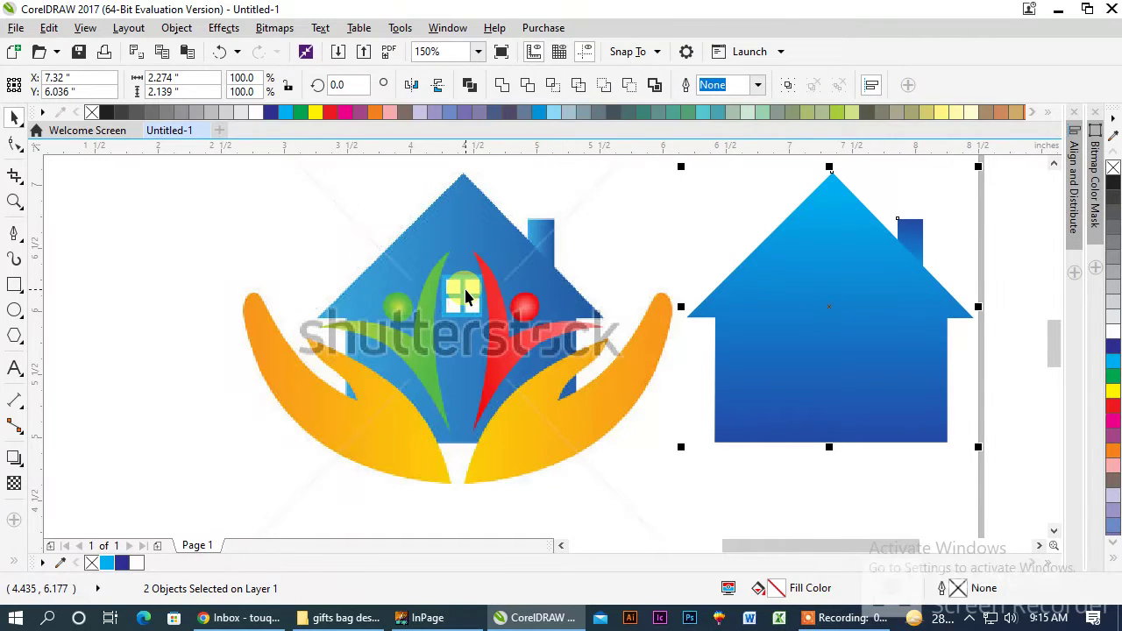
Draw a window frame about 0.32 by 0.34 inches over the reference window, with four equal pane rectangles inside it.
scroll(469, 301, "up", 2)
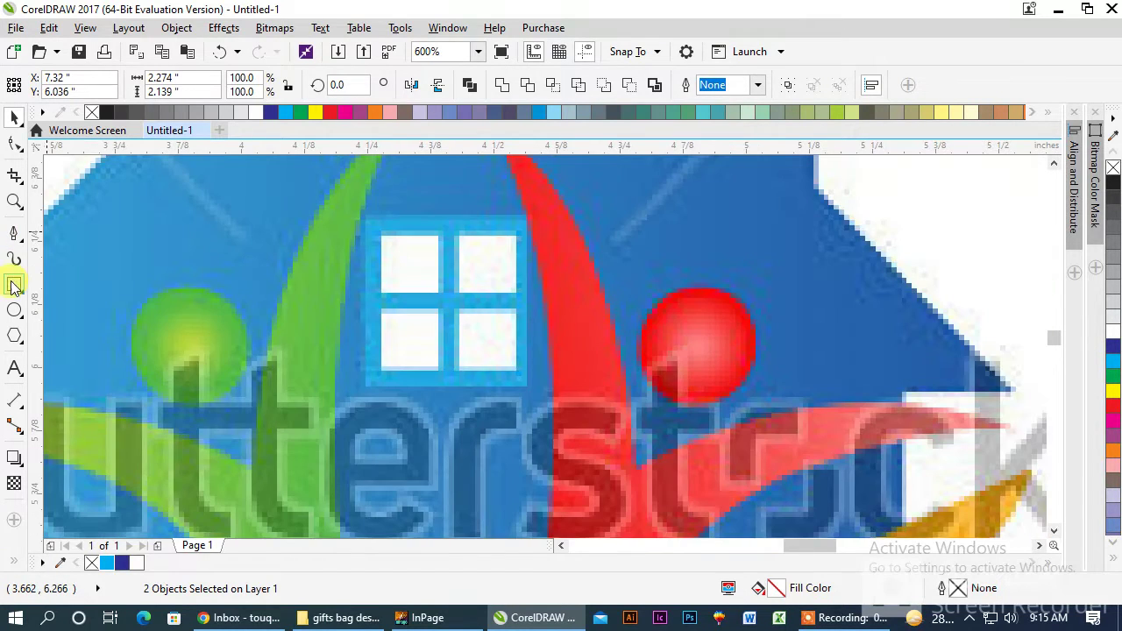
left_click(14, 284)
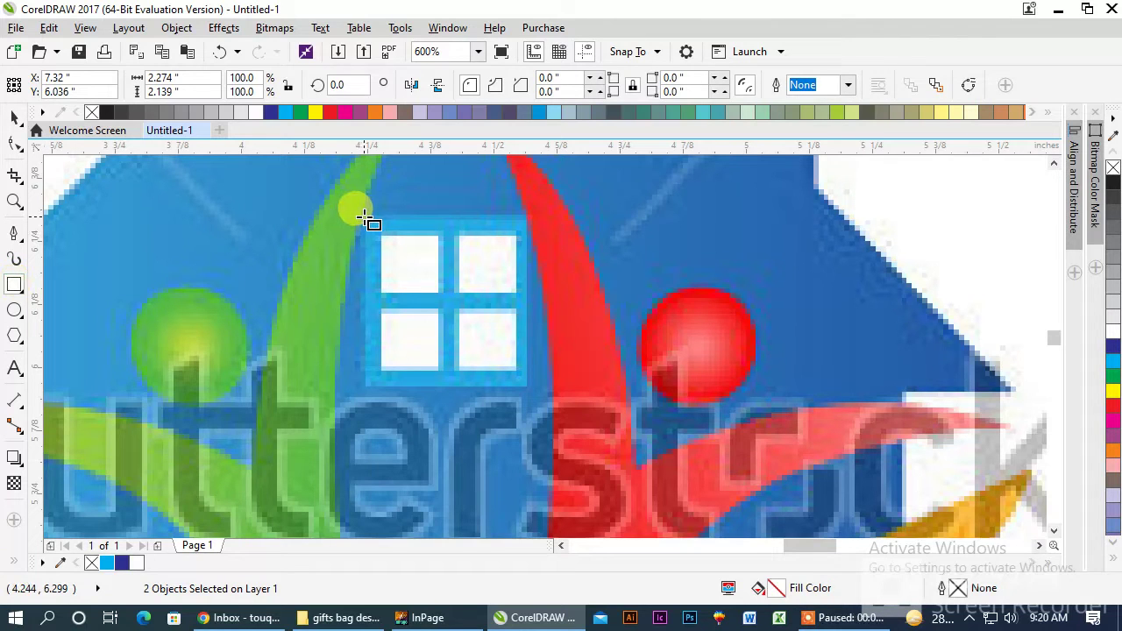
left_click_drag(366, 217, 527, 386)
mouse_move(378, 236)
left_mouse_down()
mouse_move(440, 295)
mouse_move(420, 260)
mouse_move(484, 270)
mouse_move(476, 258)
mouse_move(445, 339)
left_mouse_up()
left_click(14, 118)
left_click(402, 256, "shift")
scroll(402, 216, "down", 2)
scroll(415, 225, "up", 1)
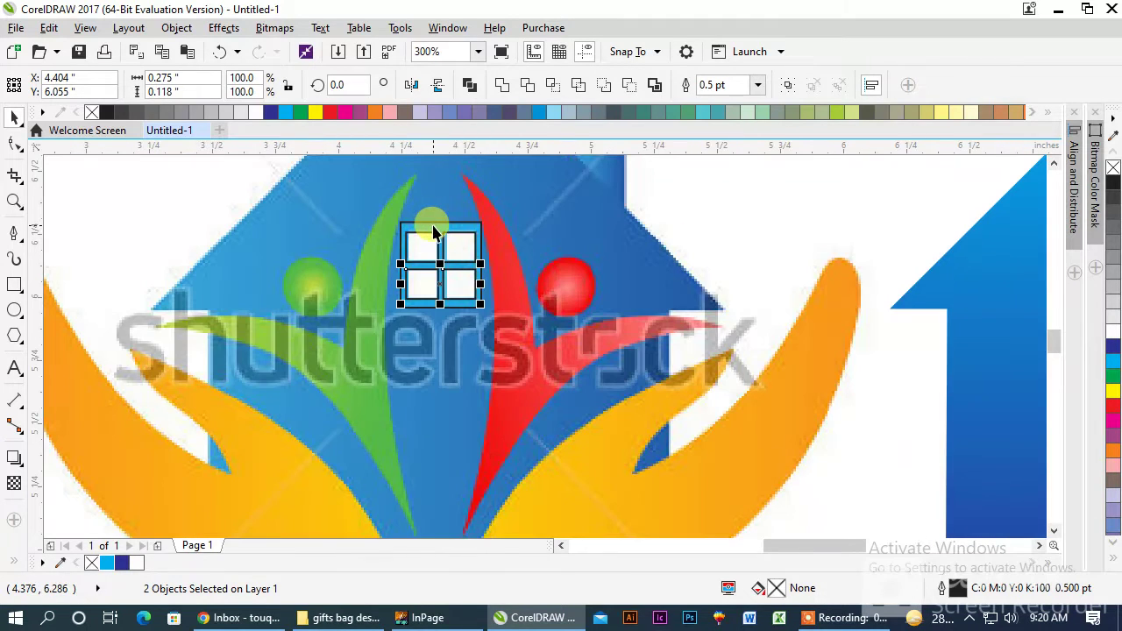
Fill the window frame with cyan and its four panes with white, without any outlines.
left_click(433, 225)
left_click(106, 562)
scroll(442, 233, "up", 1)
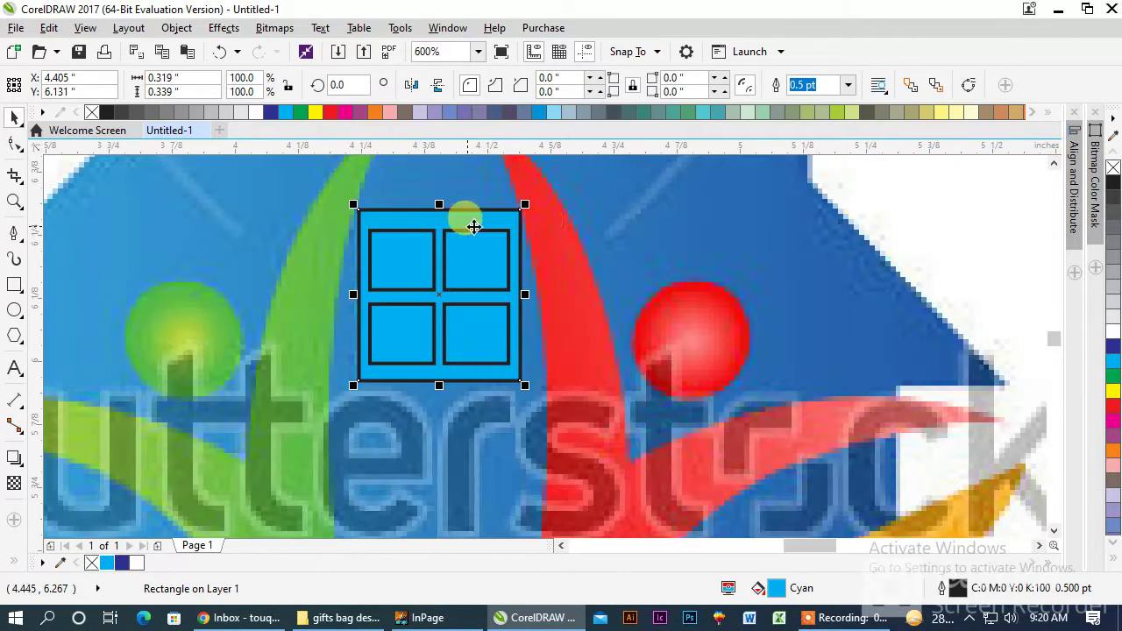
left_click_drag(559, 216, 255, 405)
left_click(257, 112)
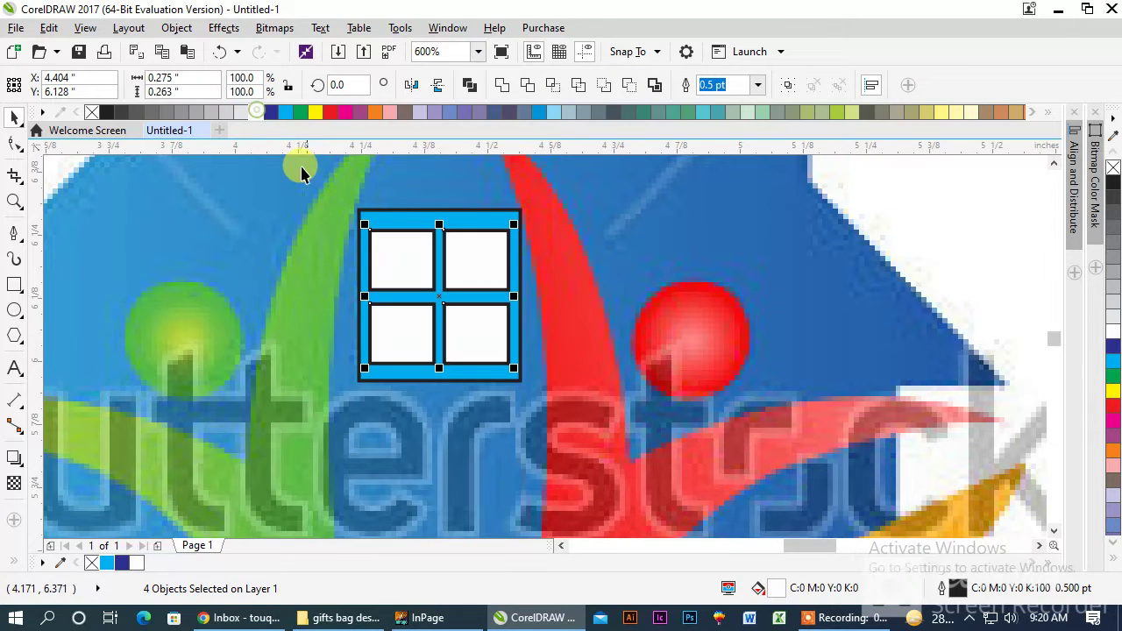
left_click_drag(295, 181, 690, 449)
left_click(91, 113)
scroll(321, 220, "down", 3)
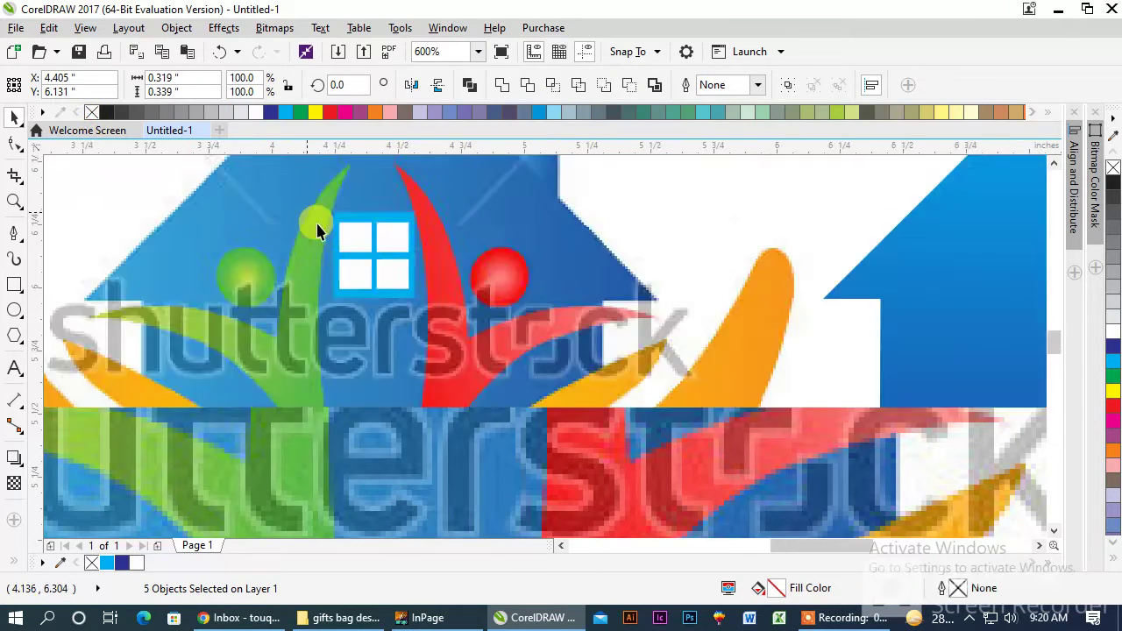
Move the window onto the vector house, group its five rectangles, and centre it horizontally on the house.
scroll(325, 237, "up", 1)
left_click_drag(325, 238, 715, 266)
key("ctrl+g")
left_click(751, 296, "shift")
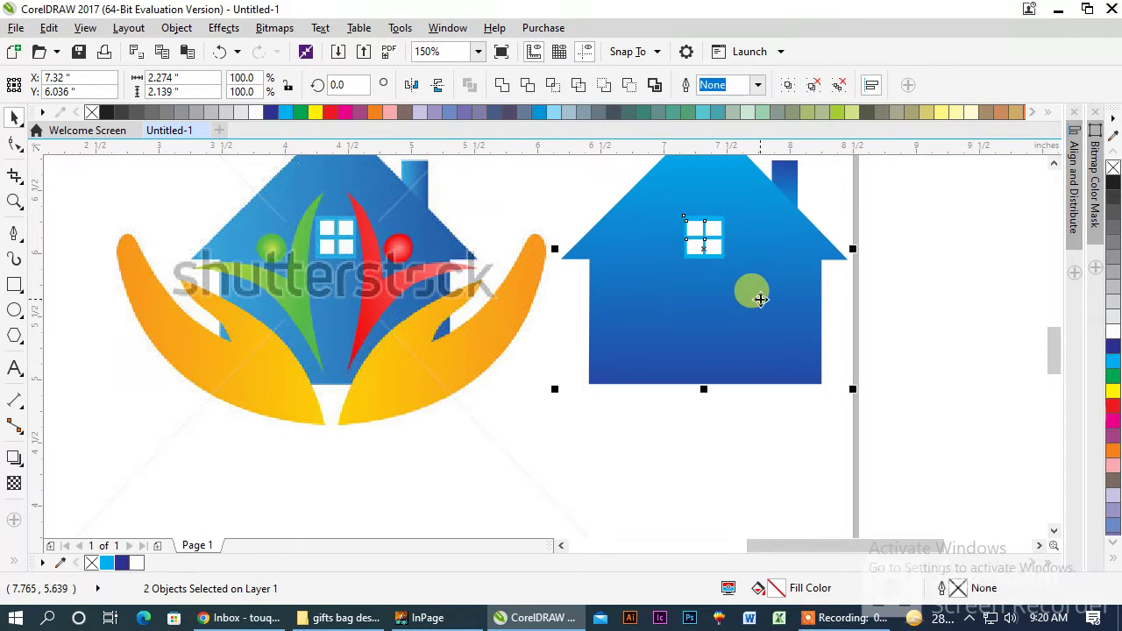
Trace the green figure's body with the Pen tool as a closed four-point shape about 1.05 by 1.43 inches.
scroll(242, 266, "up", 1)
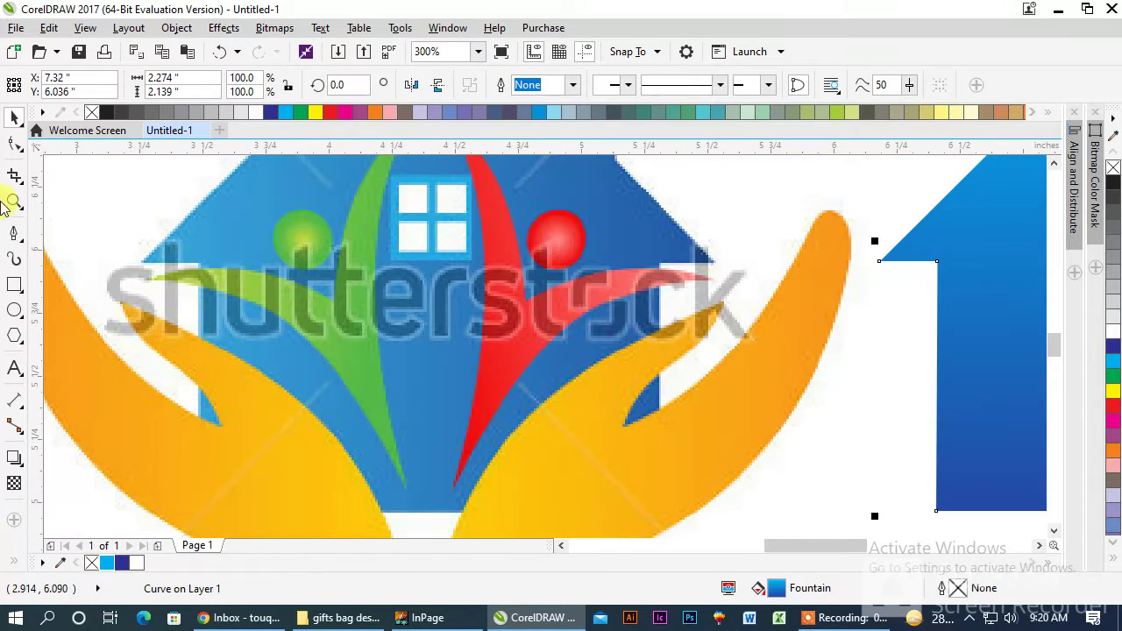
left_click(13, 239)
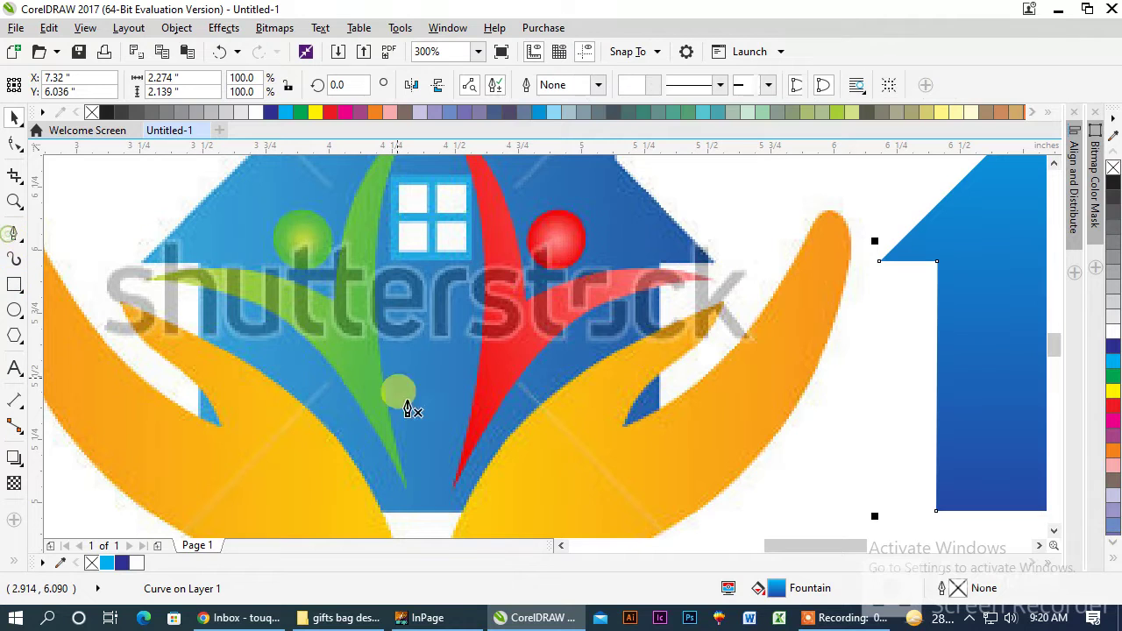
left_click(403, 500)
scroll(400, 477, "down", 1)
scroll(381, 388, "up", 1)
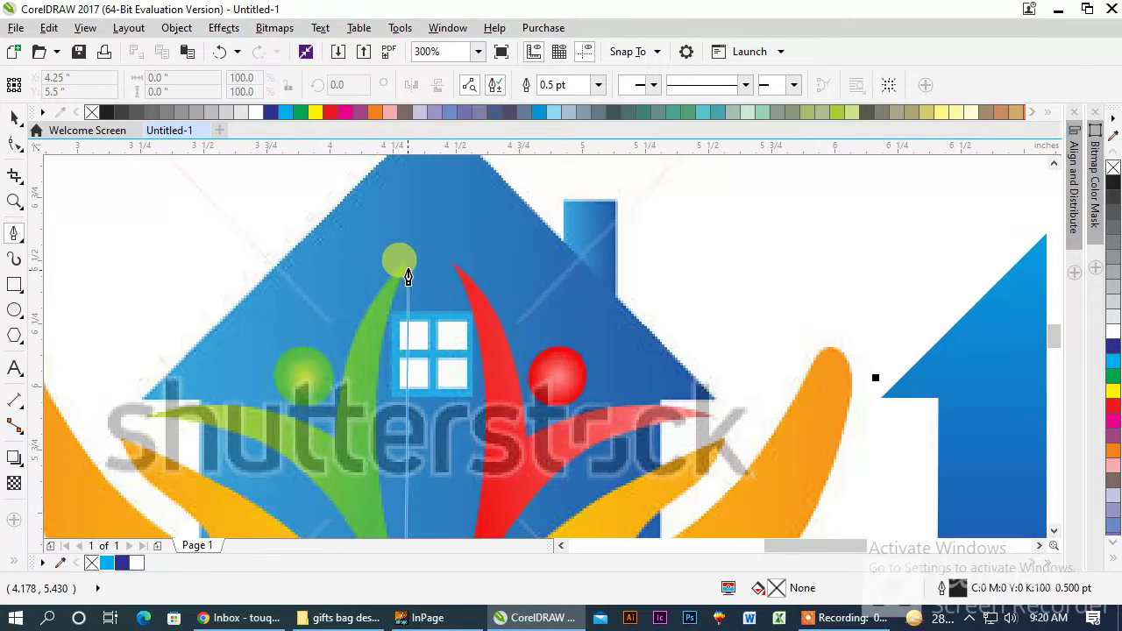
left_click(404, 259)
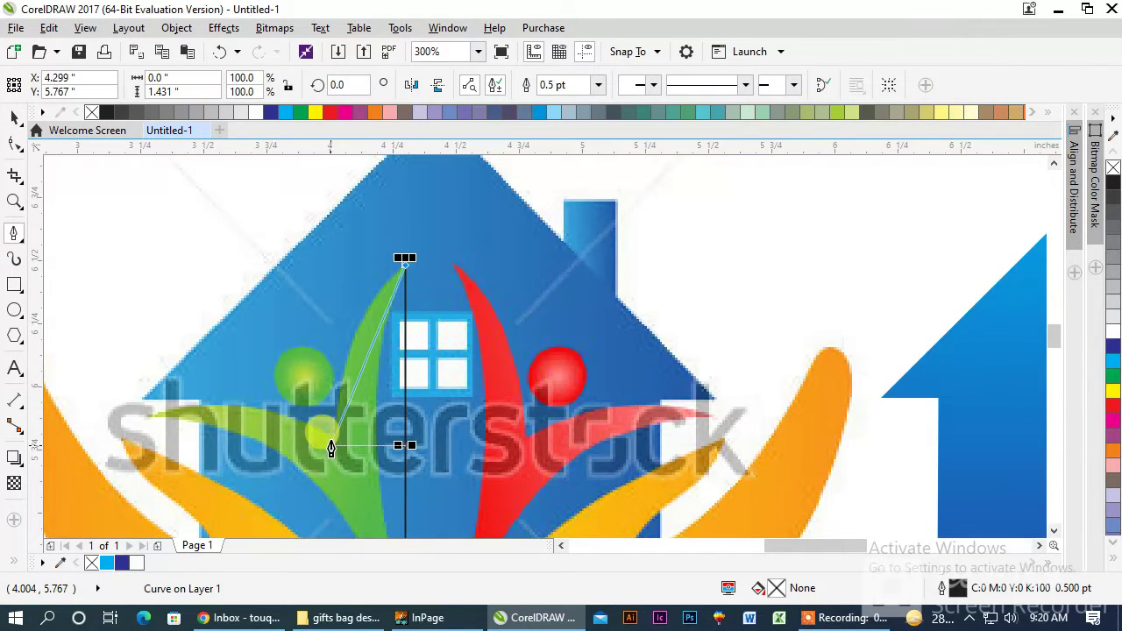
left_click(335, 447)
left_click(137, 426)
scroll(138, 425, "down", 2)
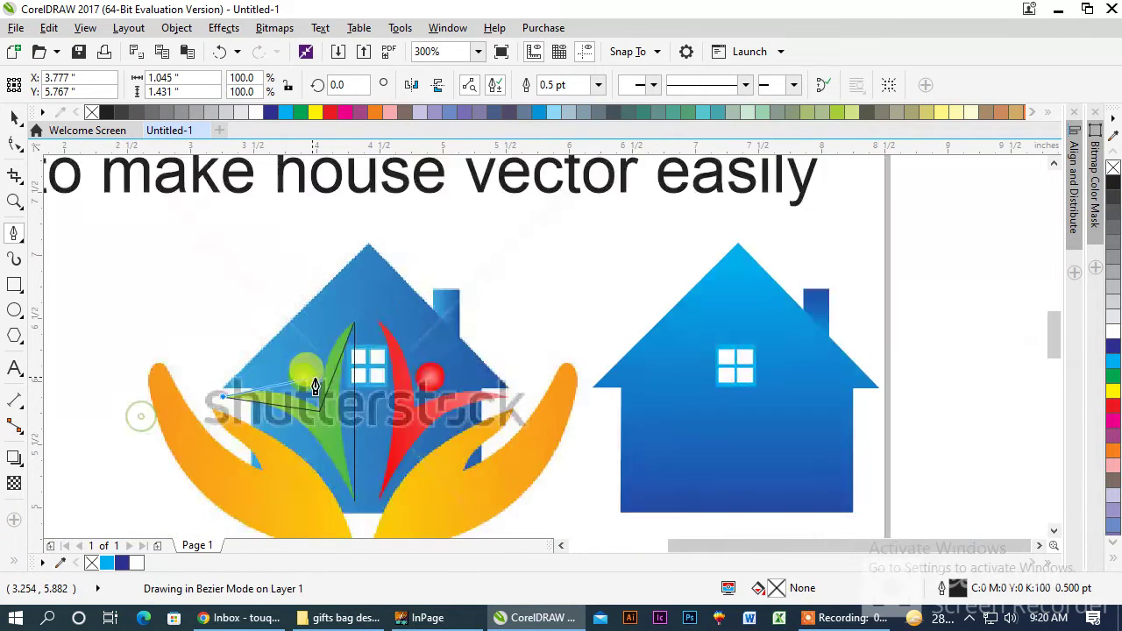
left_click(333, 443)
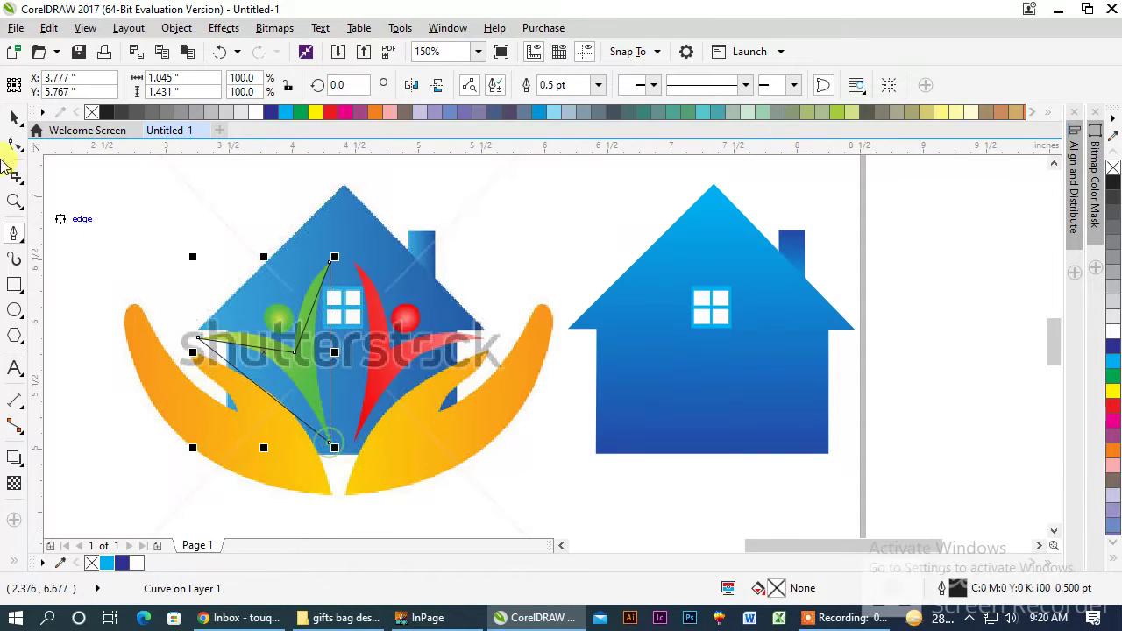
Convert all segments of the traced figure to curves and bend each side to follow the green body.
key("F10")
key("ctrl+a")
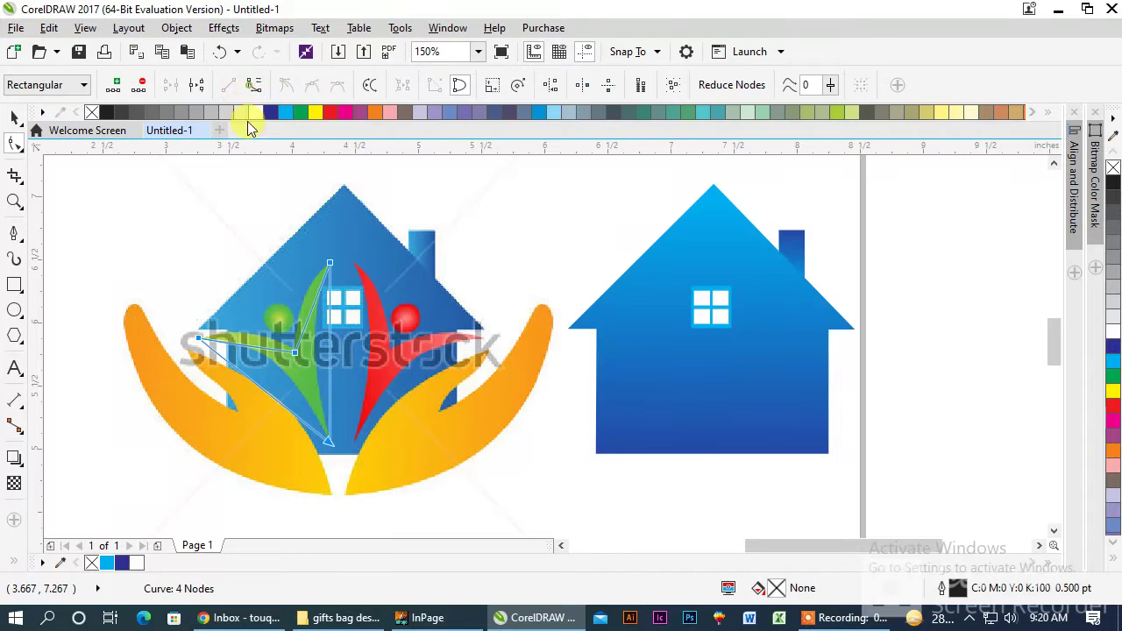
scroll(263, 394, "up", 2)
left_click_drag(268, 392, 297, 336)
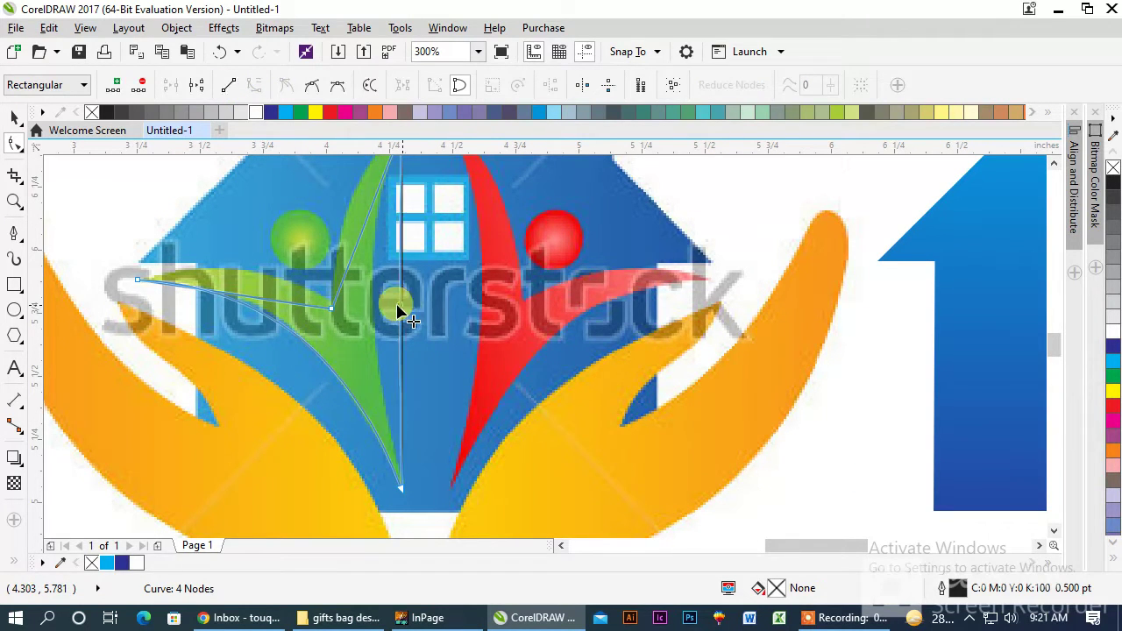
left_click_drag(399, 307, 373, 303)
left_click_drag(358, 243, 343, 227)
left_click_drag(228, 298, 234, 276)
Draw a circle about 0.24 inches in diameter over the green figure's head.
left_click(14, 310)
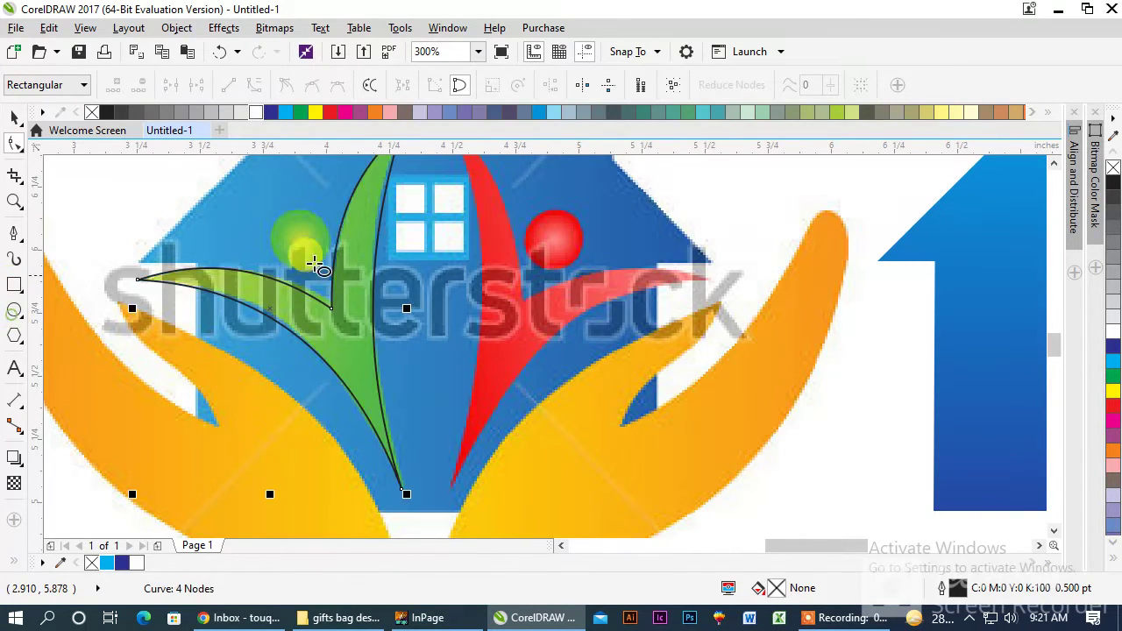
scroll(302, 238, "up", 1)
mouse_move(294, 240)
left_mouse_down()
mouse_move(356, 289)
mouse_move(302, 255)
left_mouse_up()
scroll(257, 254, "down", 1)
Fill the traced body and its head circle with solid green.
left_click(299, 346)
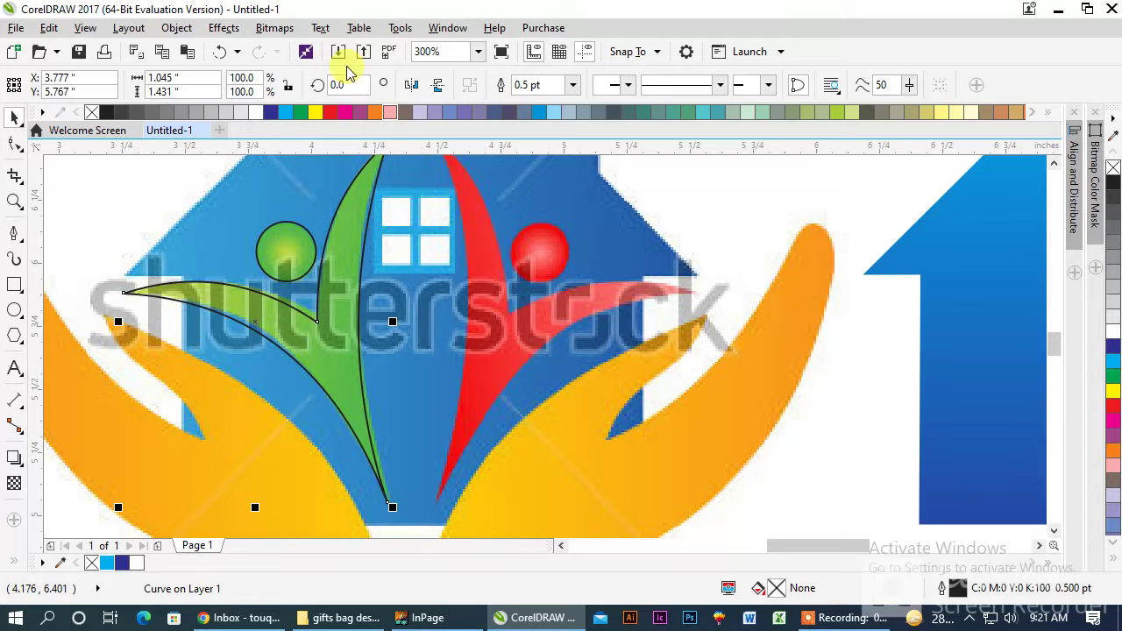
left_click(298, 116)
left_click(296, 229)
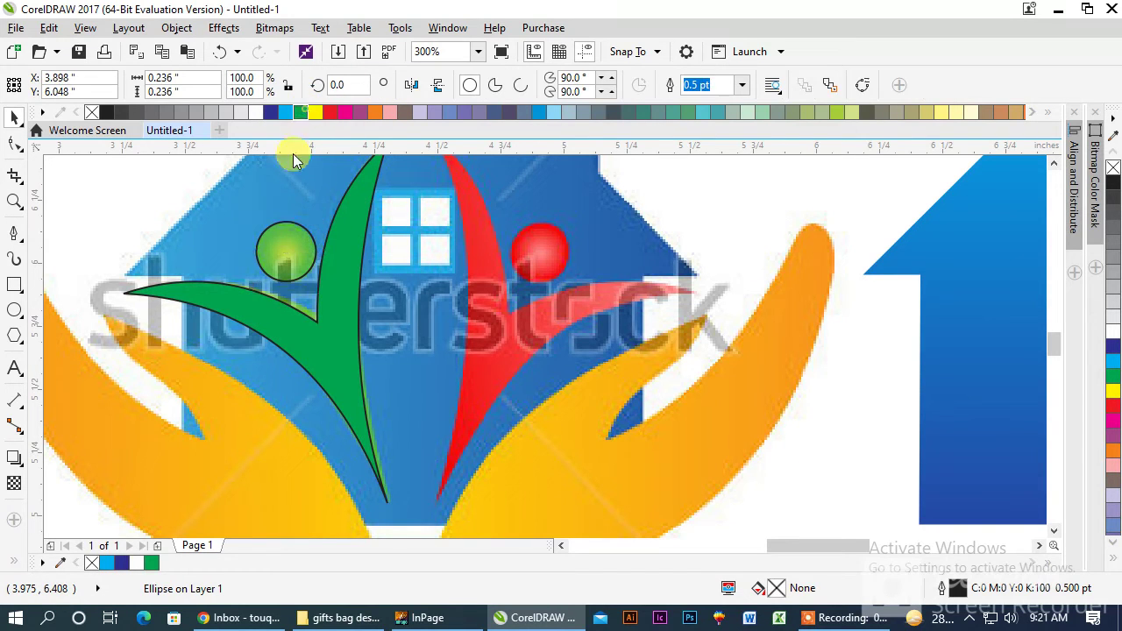
left_click(300, 112)
Give the head circle an elliptical fountain fill from light green at its centre to green at its edge.
key("g")
left_click_drag(292, 313, 373, 405)
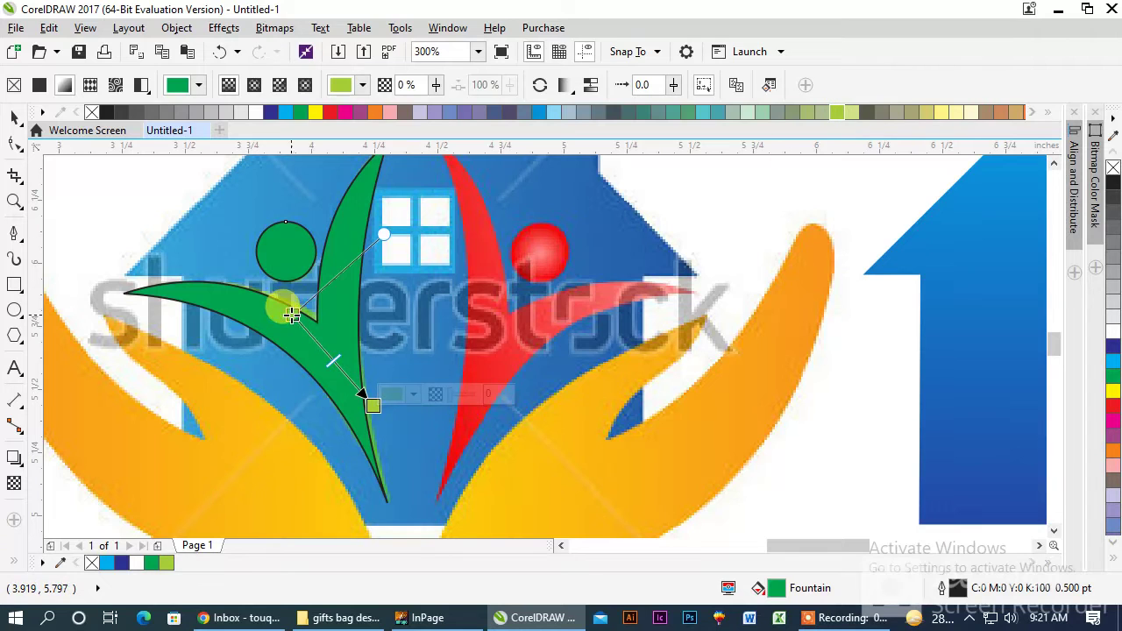
left_click_drag(290, 312, 242, 270)
left_click_drag(372, 405, 338, 397)
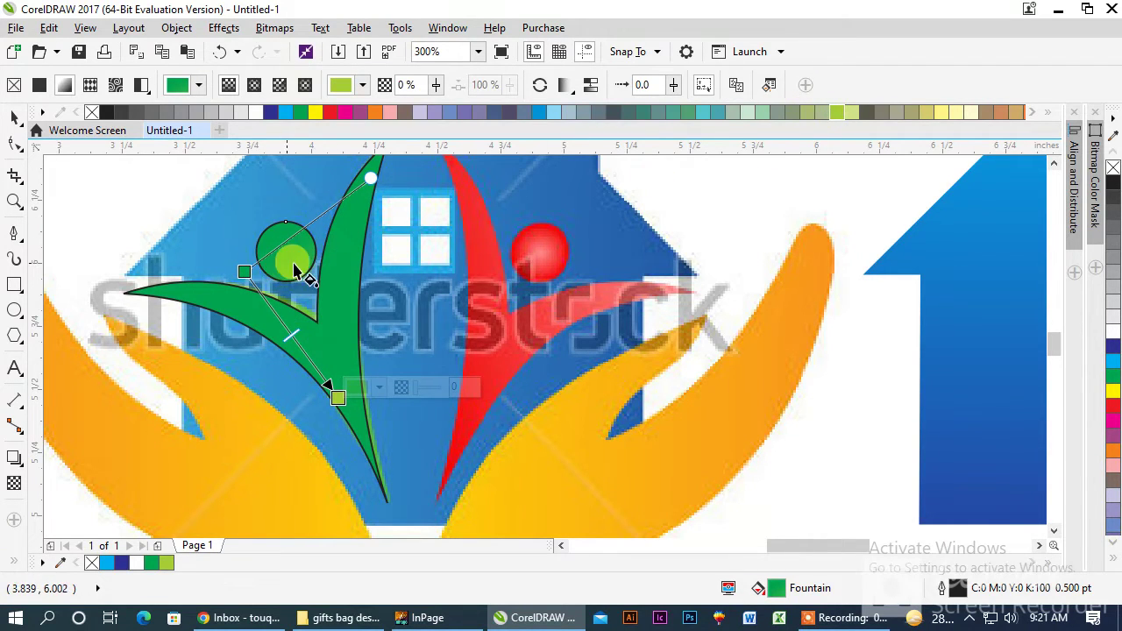
left_click_drag(283, 266, 290, 229)
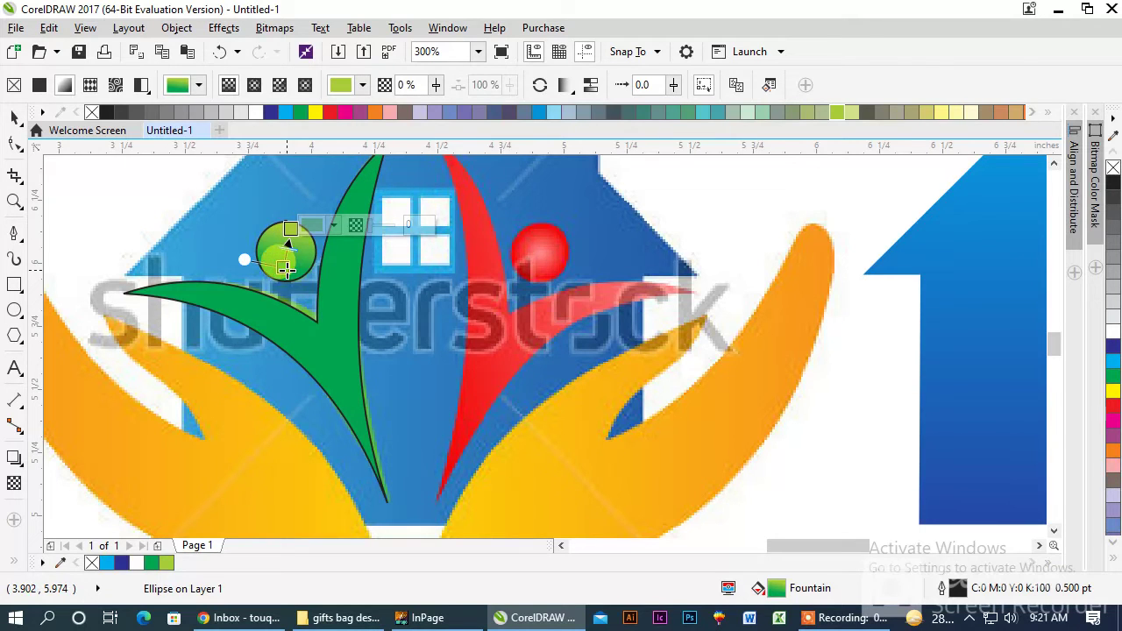
left_click(253, 84)
left_click_drag(320, 338, 287, 223)
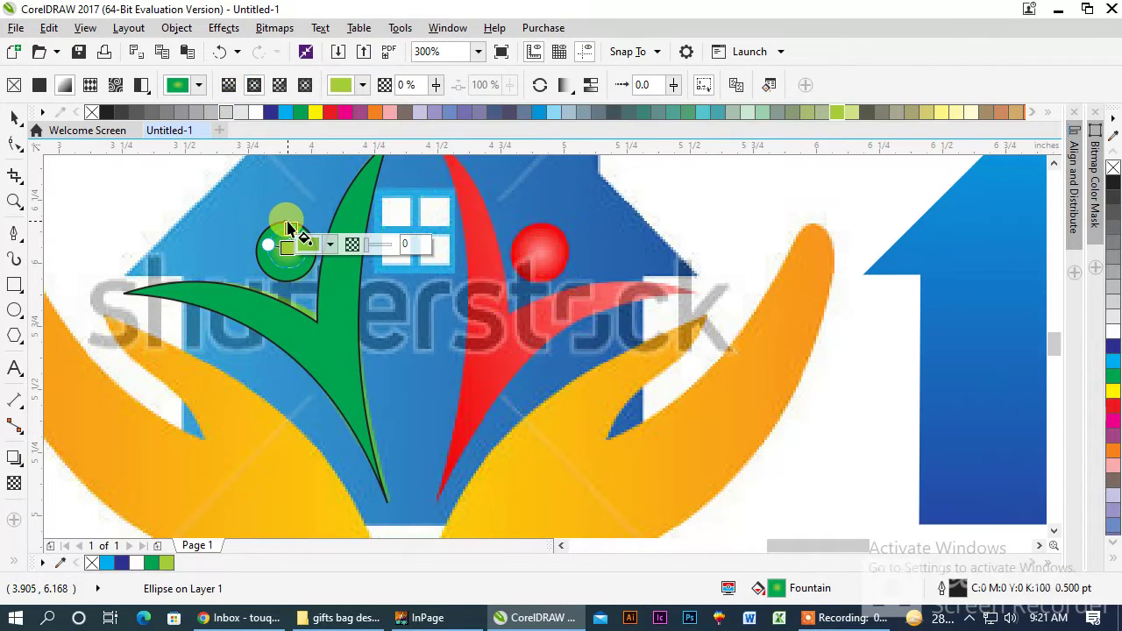
key("space")
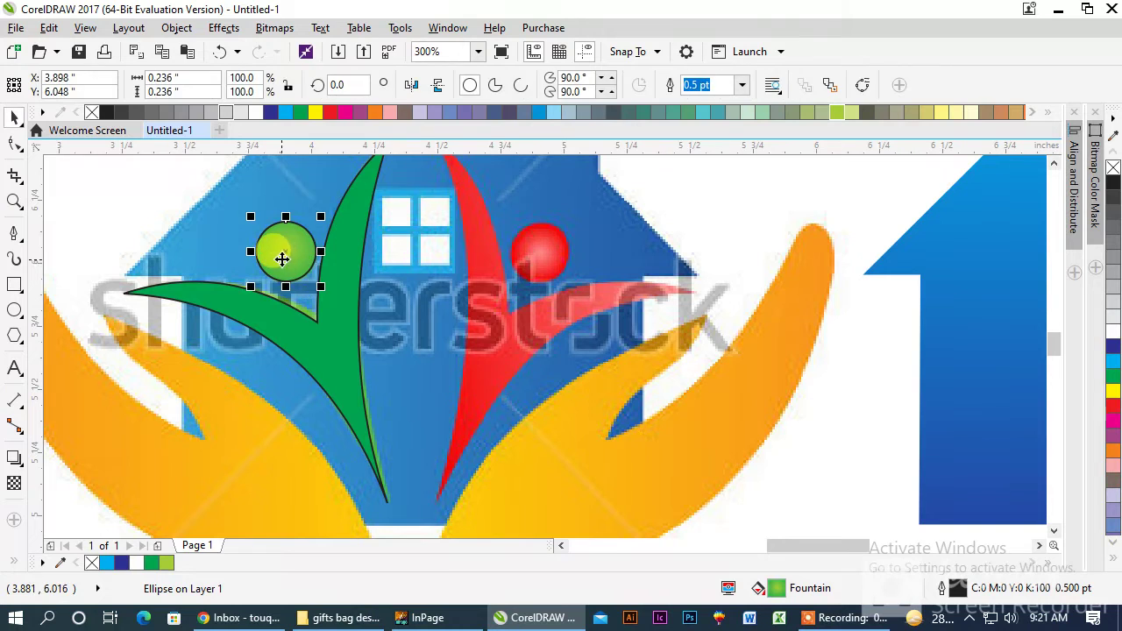
Give the body the same light green to green elliptical fill and remove the outlines from body and head.
left_click_drag(310, 342, 310, 343)
left_click(298, 331)
left_click(295, 241, "shift")
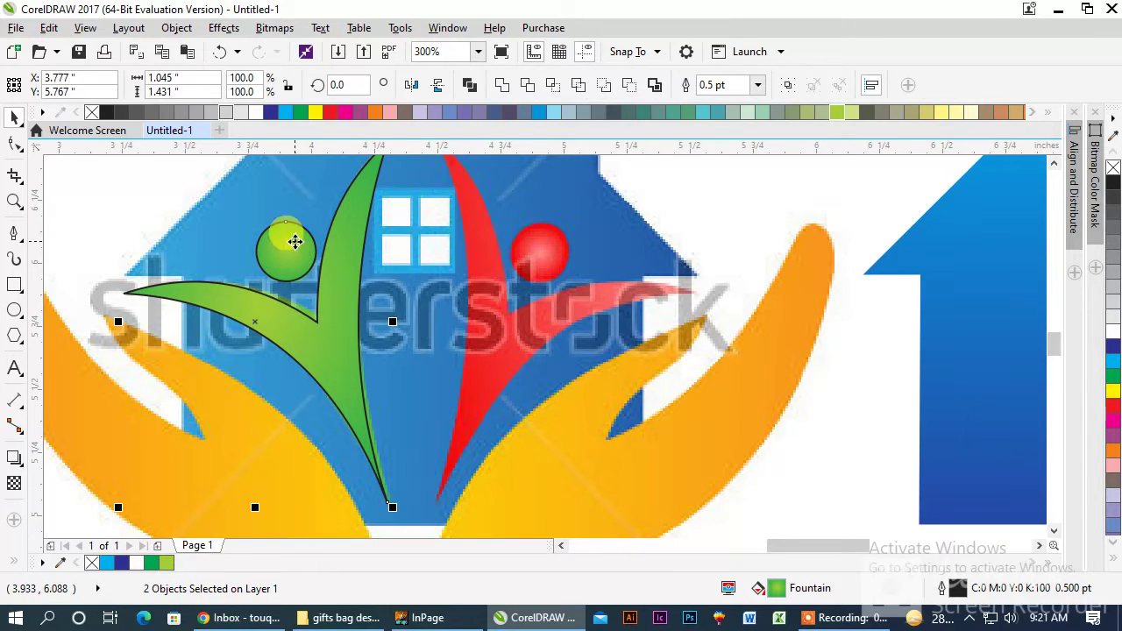
right_click(93, 113)
Duplicate the green body and head over the red figure and mirror the copy horizontally.
scroll(240, 251, "down", 2)
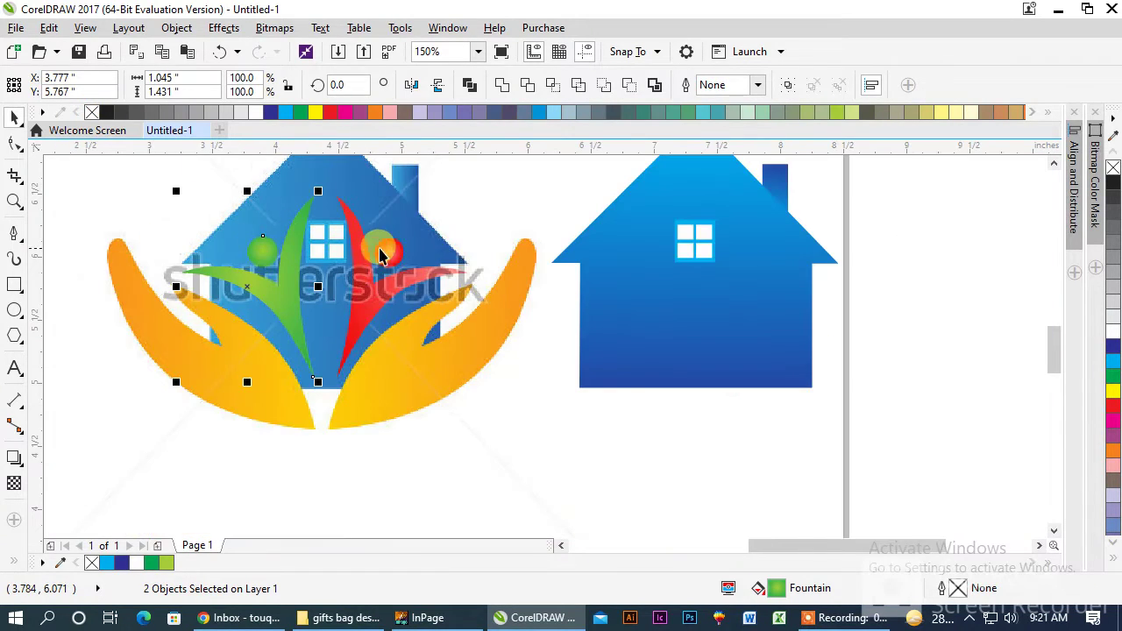
left_click_drag(357, 163, 197, 419)
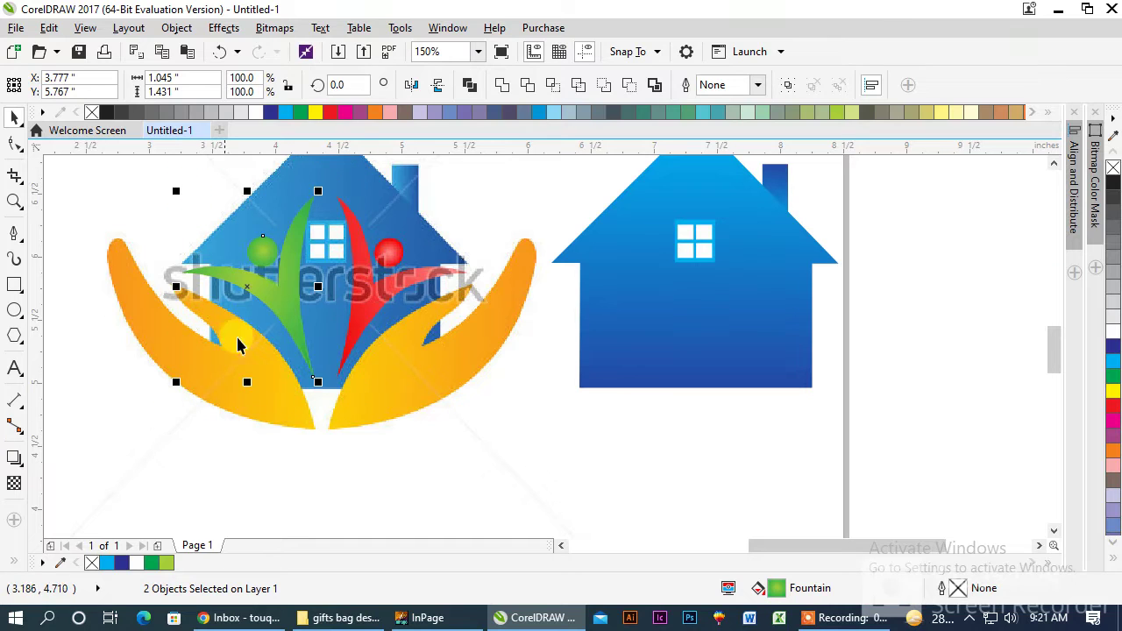
left_click_drag(249, 285, 438, 276)
right_click(369, 286)
left_click(412, 92)
left_click(412, 92)
Recolour the mirrored body's fountain fill with red at the centre and magenta at the outer end, and match its head.
scroll(359, 285, "up", 1)
left_click(412, 288)
left_click(393, 303)
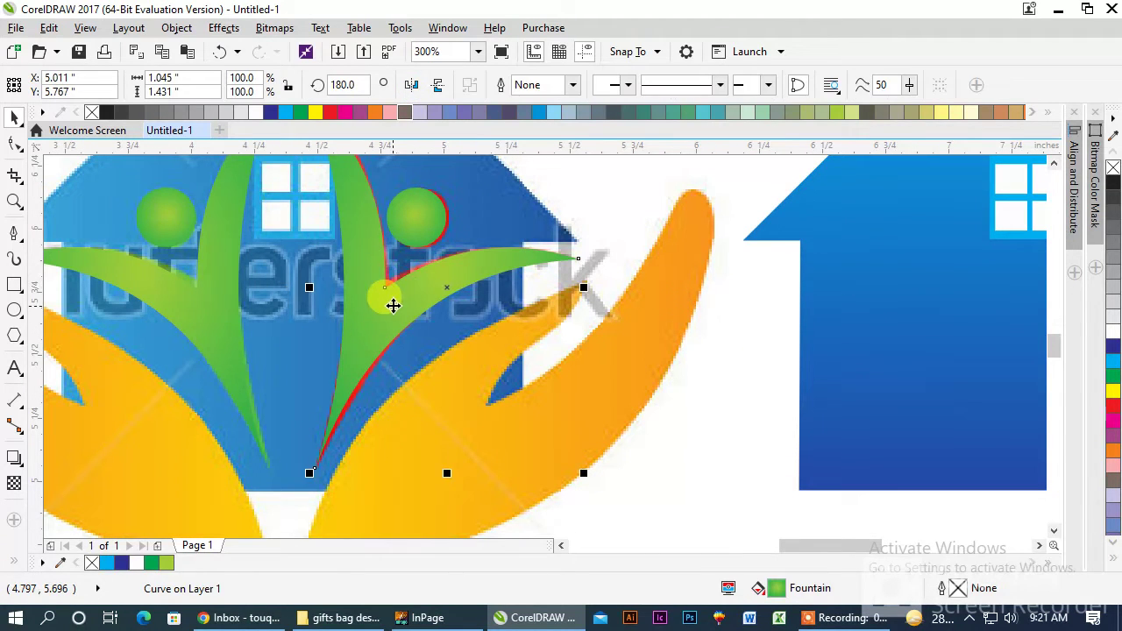
key("g")
left_click(443, 269)
left_click(298, 113)
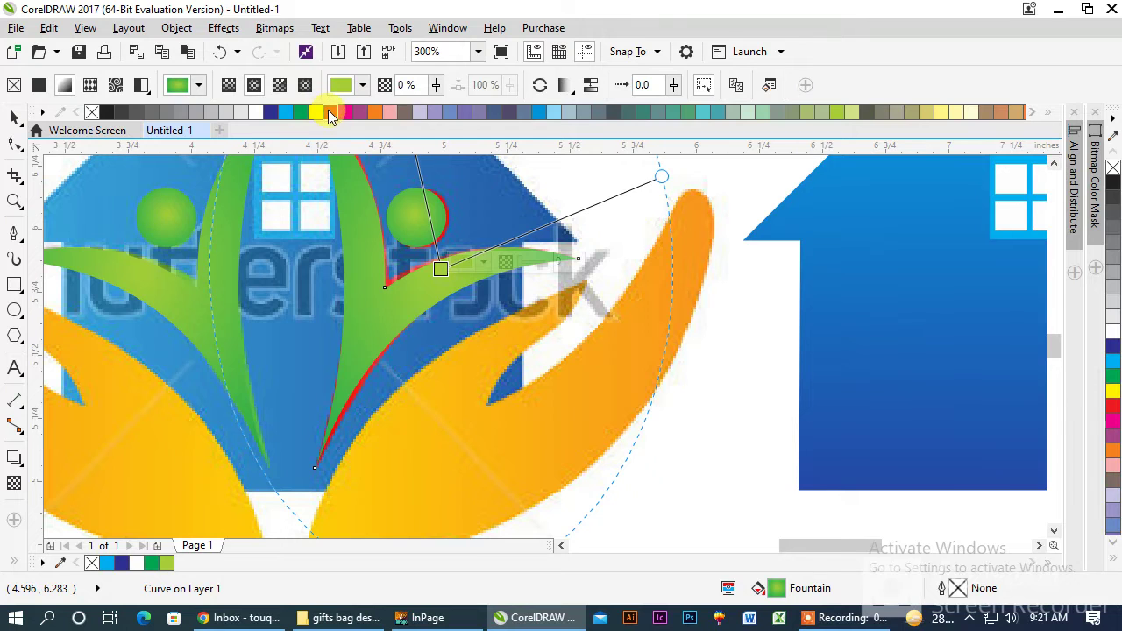
left_click(330, 113)
scroll(426, 339, "down", 2)
left_click(401, 155)
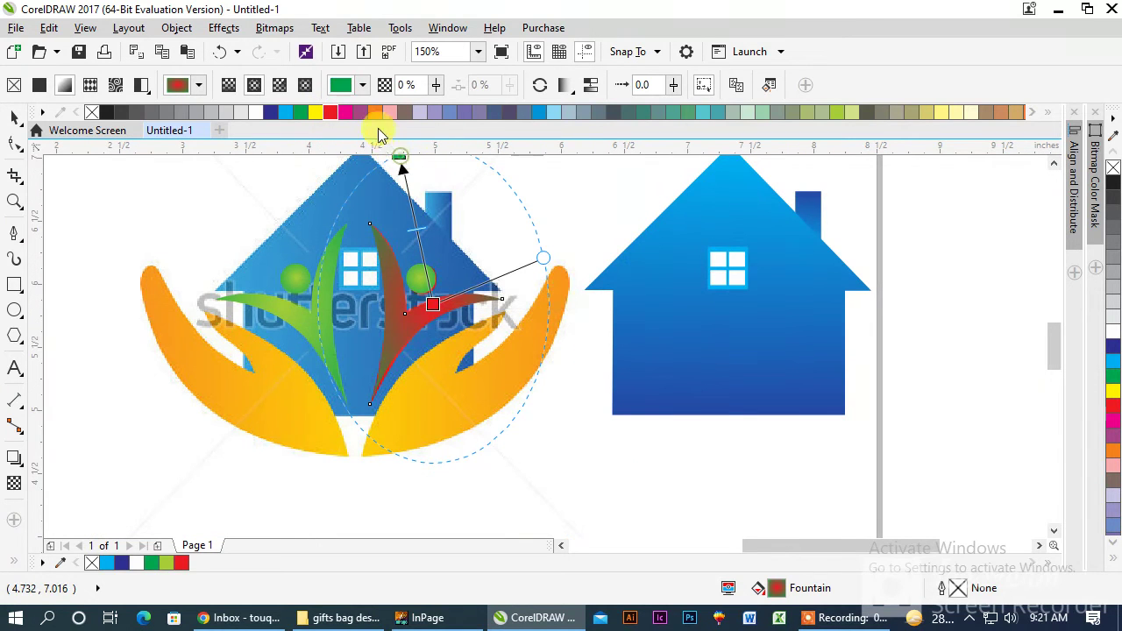
left_click(346, 113)
scroll(409, 296, "up", 4)
key("space")
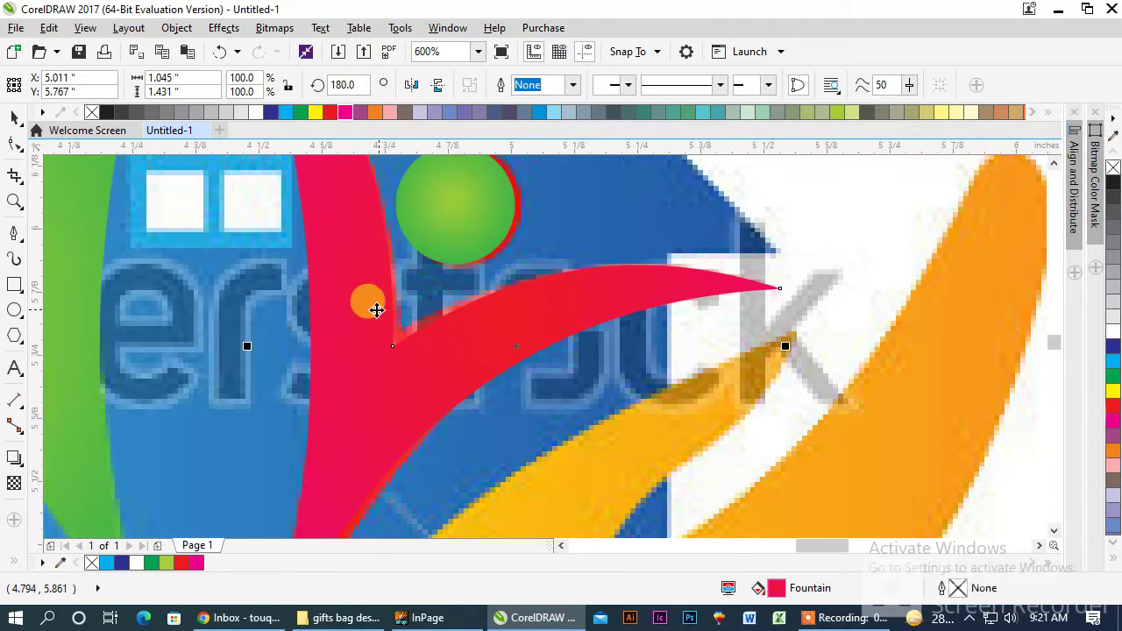
Duplicate both figures with their heads onto the vector house, centred at about X 7.35 inches.
scroll(438, 215, "down", 6)
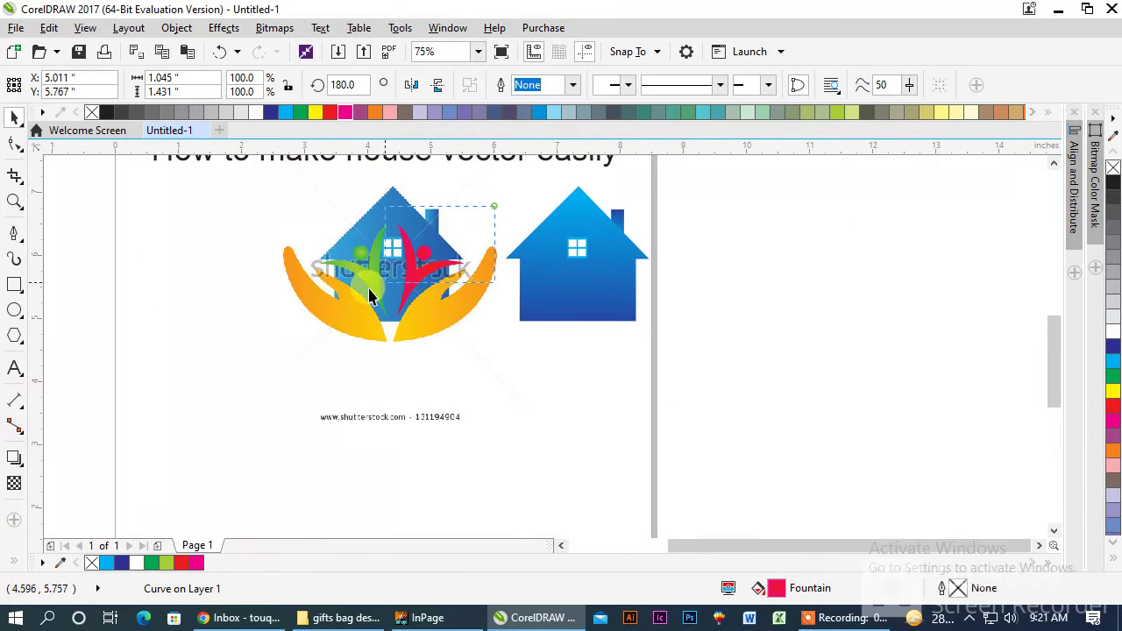
left_click_drag(292, 323, 294, 321)
left_click_drag(392, 272, 580, 274)
right_click(581, 273)
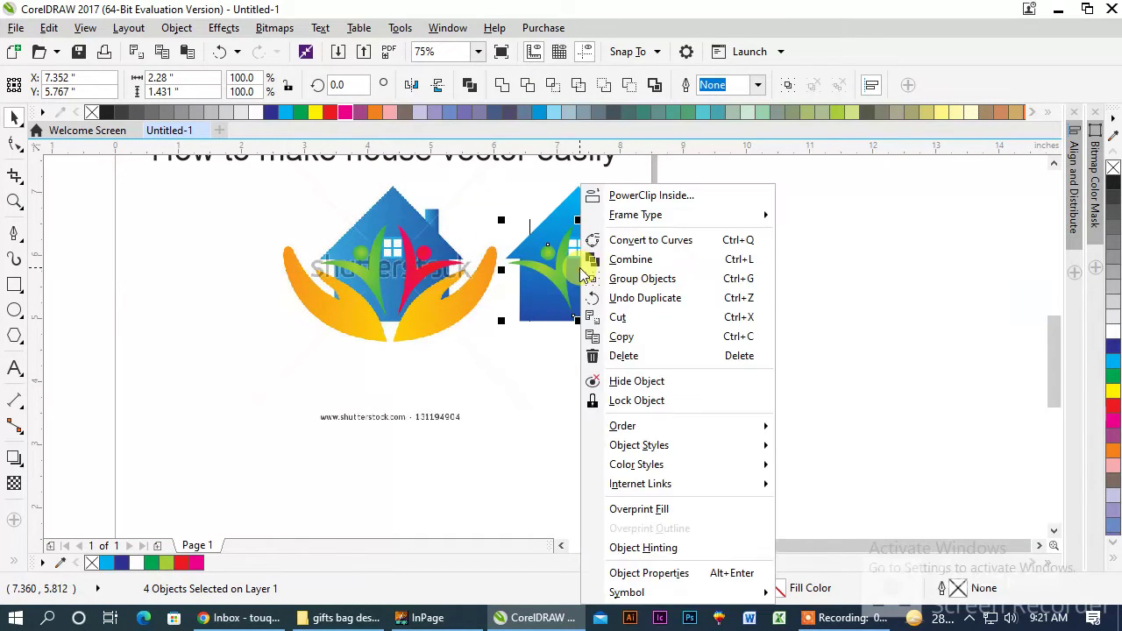
left_click(496, 356)
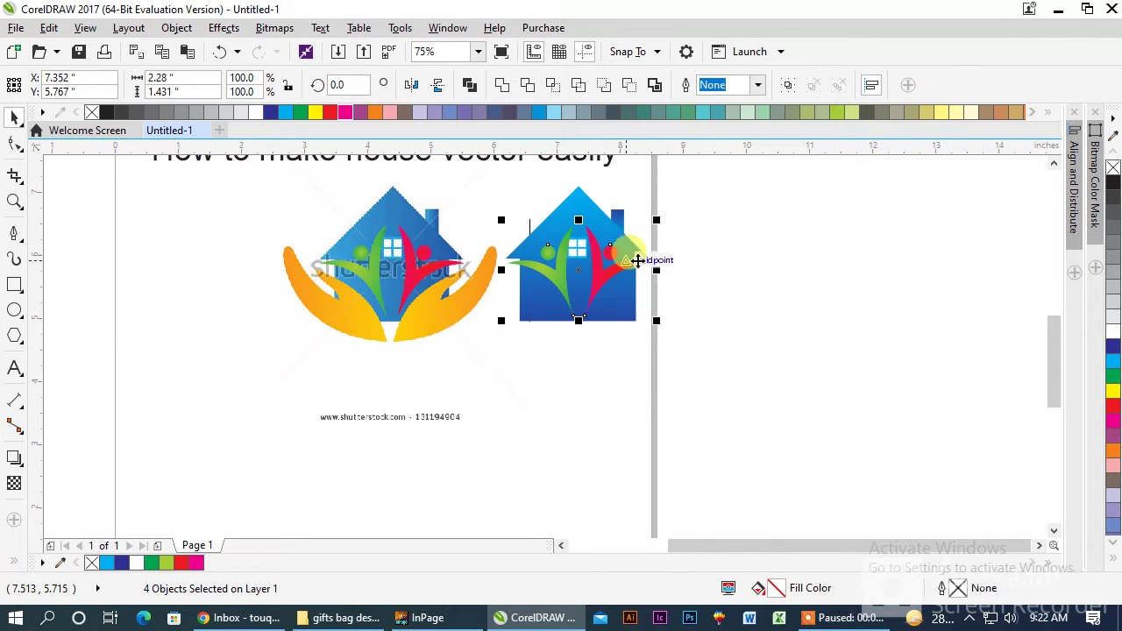
left_click(739, 238)
Scale the window group on the vector house to 81.5% and position it between the two figures at about X 7.35 inches.
scroll(601, 251, "up", 2)
left_click(561, 306)
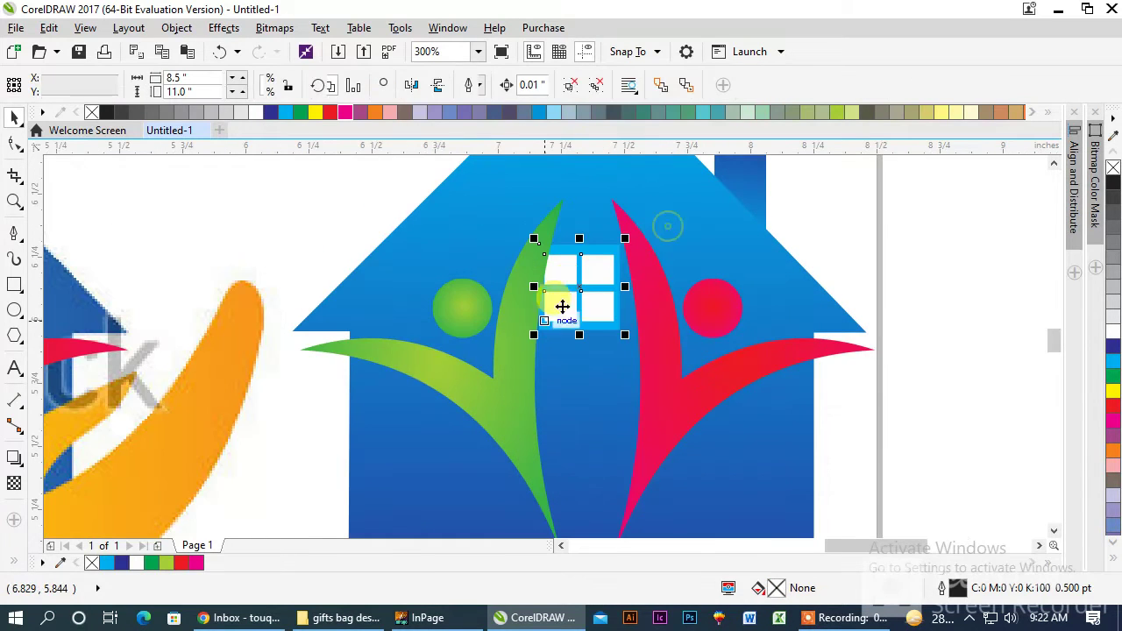
scroll(625, 243, "up", 1)
left_click_drag(616, 238, 601, 250)
left_click_drag(514, 318, 540, 320)
scroll(567, 251, "down", 2)
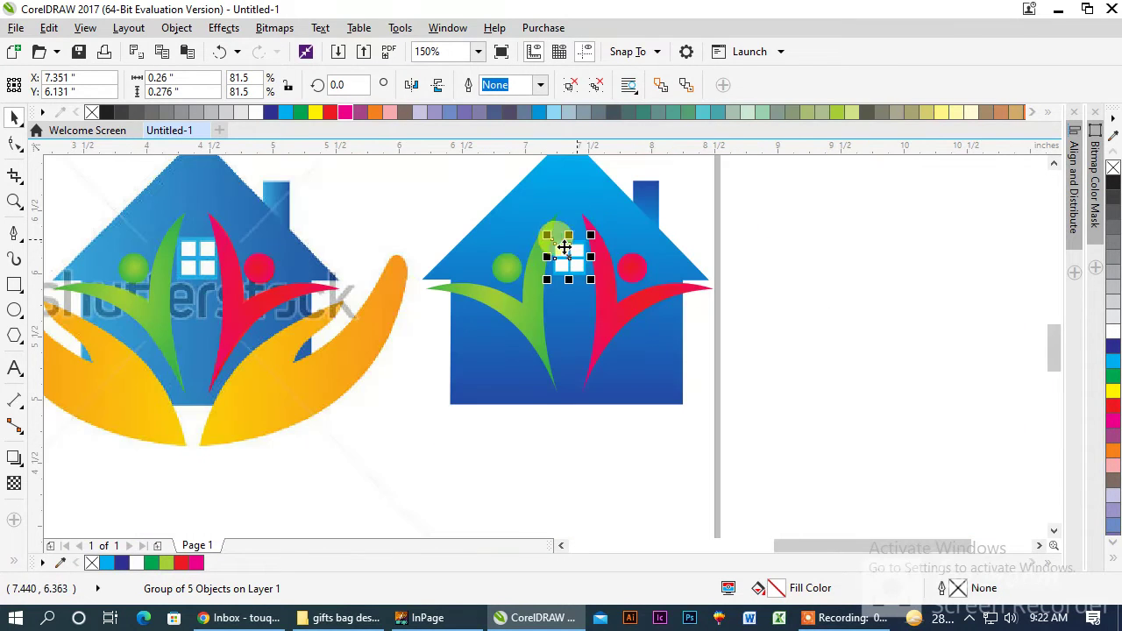
Trace the reference's right-hand hand with a closed four-node straight-line outline through the wrist, fingertip, thumb notch and thumb tip.
left_click(15, 233)
left_click(202, 449)
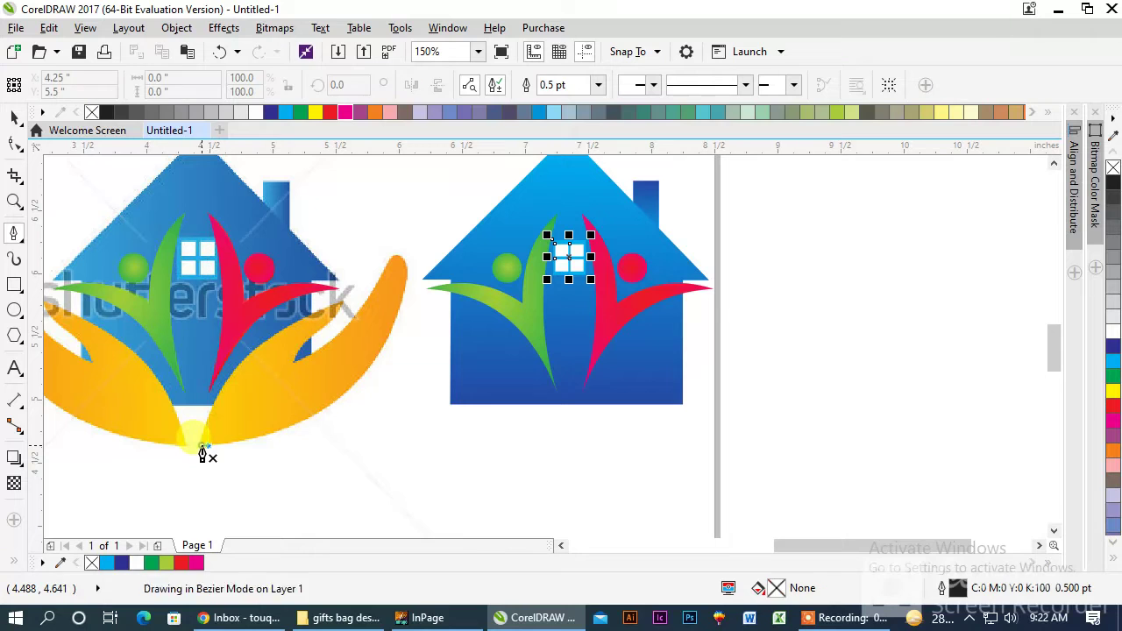
left_click(409, 270)
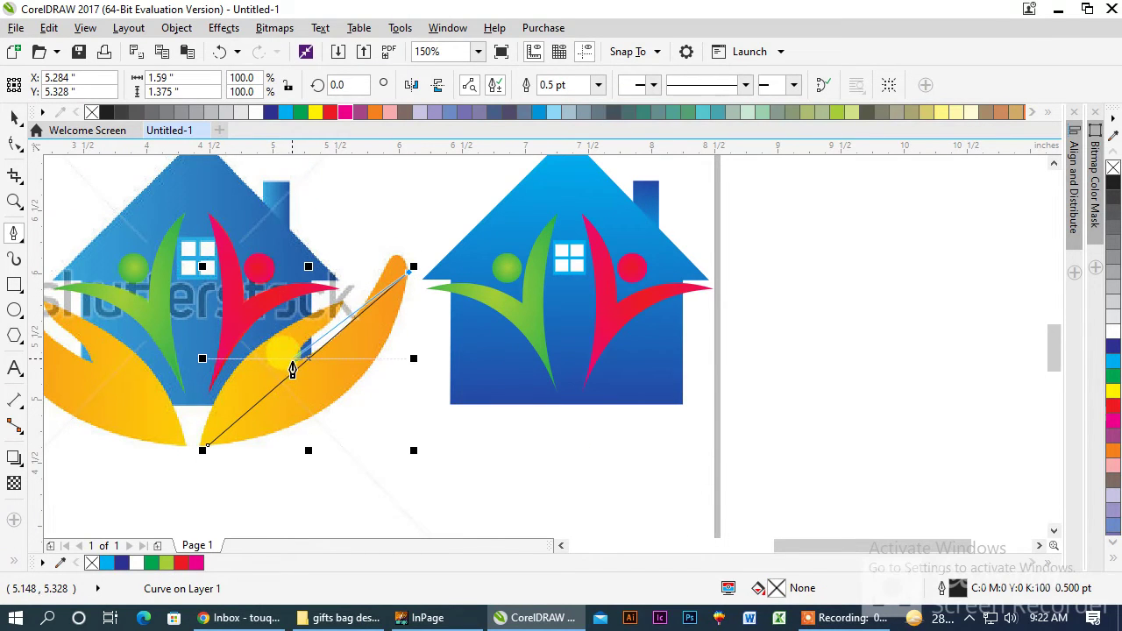
left_click_drag(293, 359, 336, 307)
left_click(340, 304)
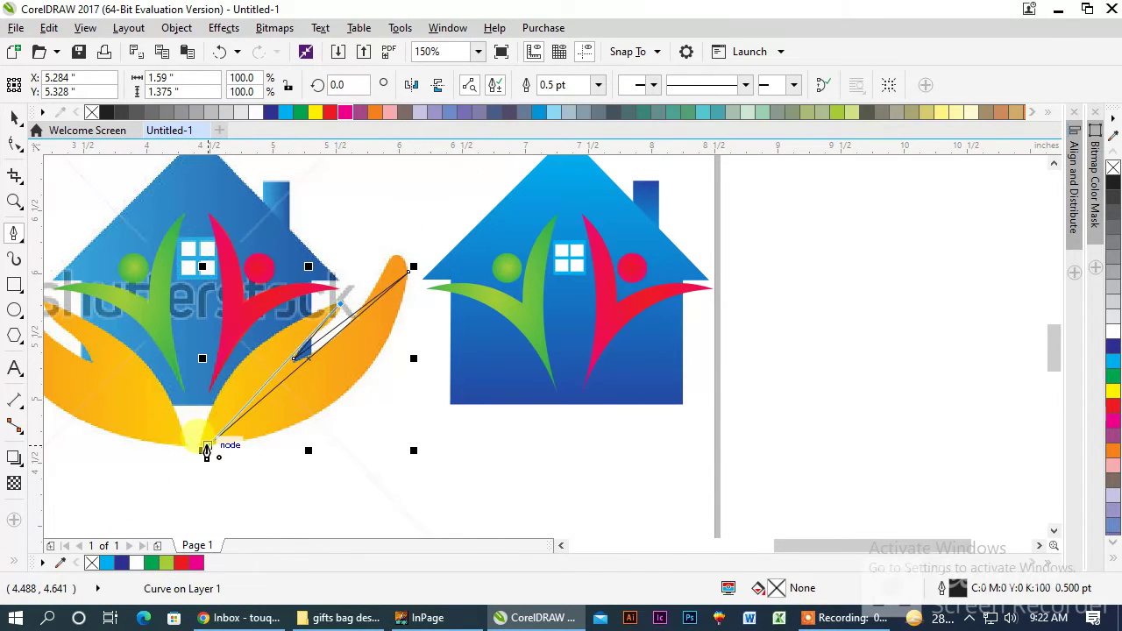
left_click(206, 445)
Move the hand outline's wrist node onto the reference's lower corner and convert all of its segments to curves.
left_click(15, 140)
left_click_drag(176, 400, 282, 478)
scroll(214, 452, "up", 2)
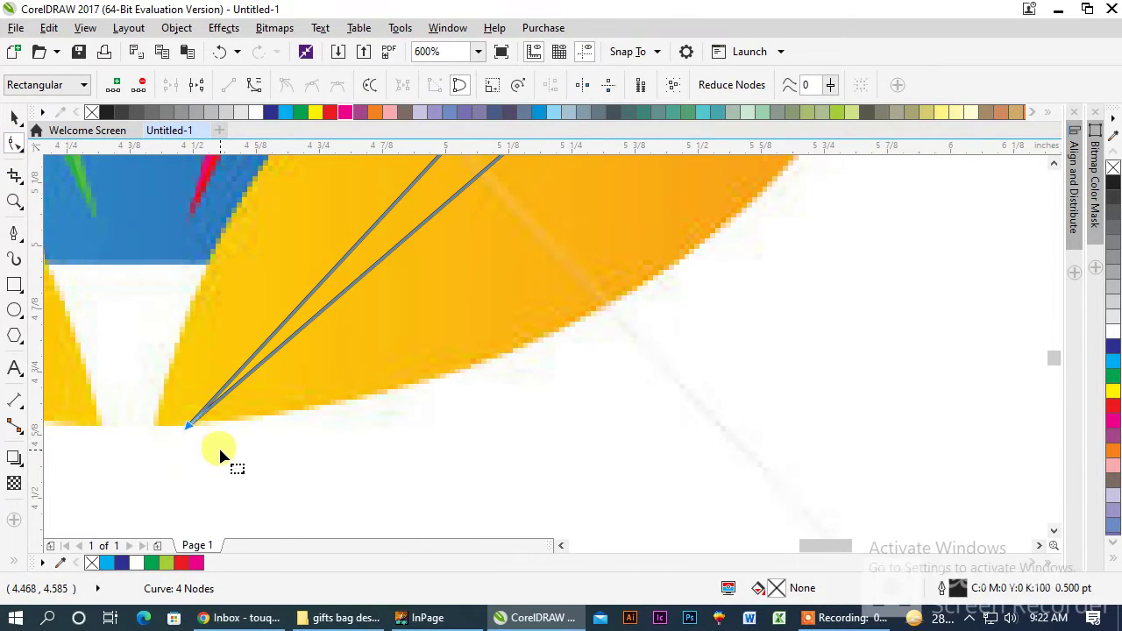
left_click(167, 432)
scroll(421, 433, "down", 2)
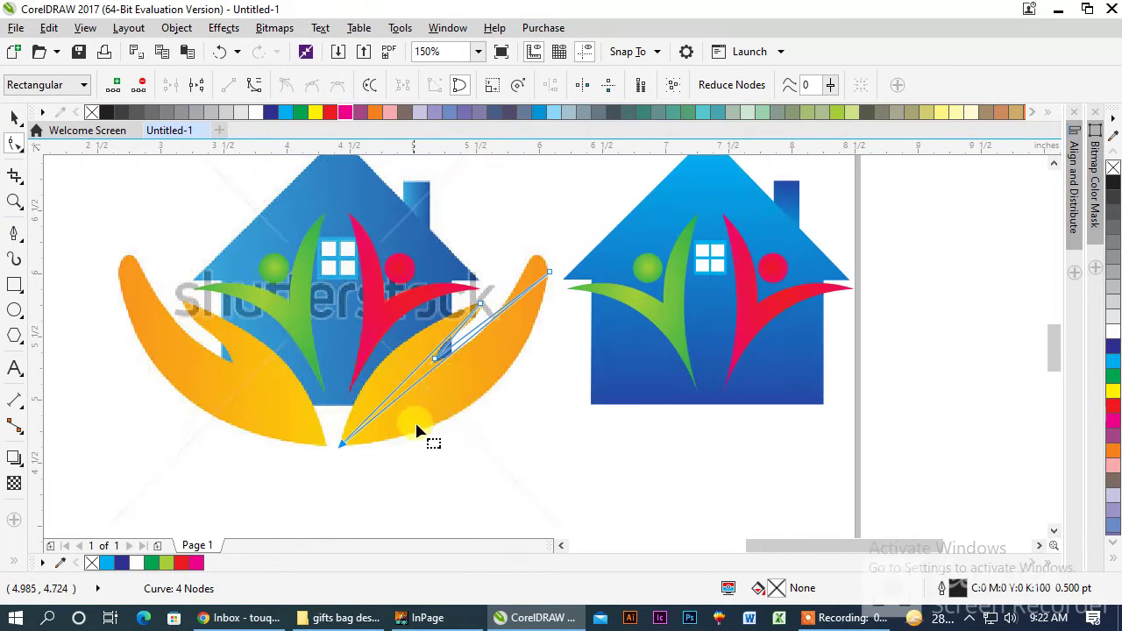
left_click(253, 85)
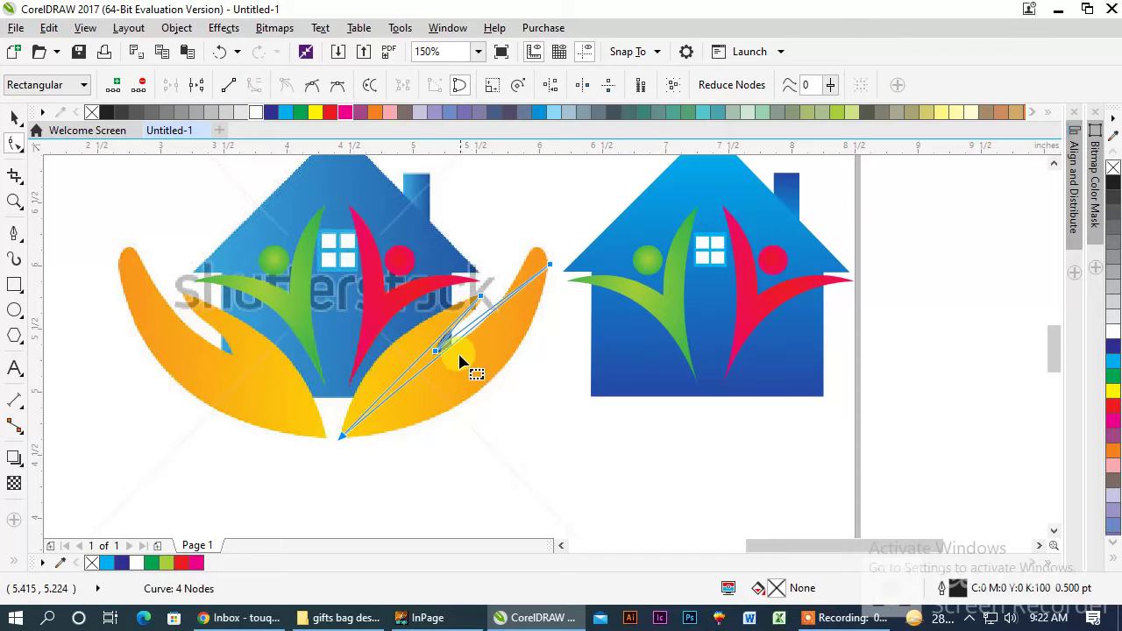
Bend the hand outline's segments along the palm and thumb edges of the reference and align the thumb-tip node.
scroll(446, 351, "up", 1)
left_click_drag(442, 340, 491, 394)
mouse_move(371, 334)
left_mouse_down()
mouse_move(351, 326)
mouse_move(511, 287)
left_mouse_up()
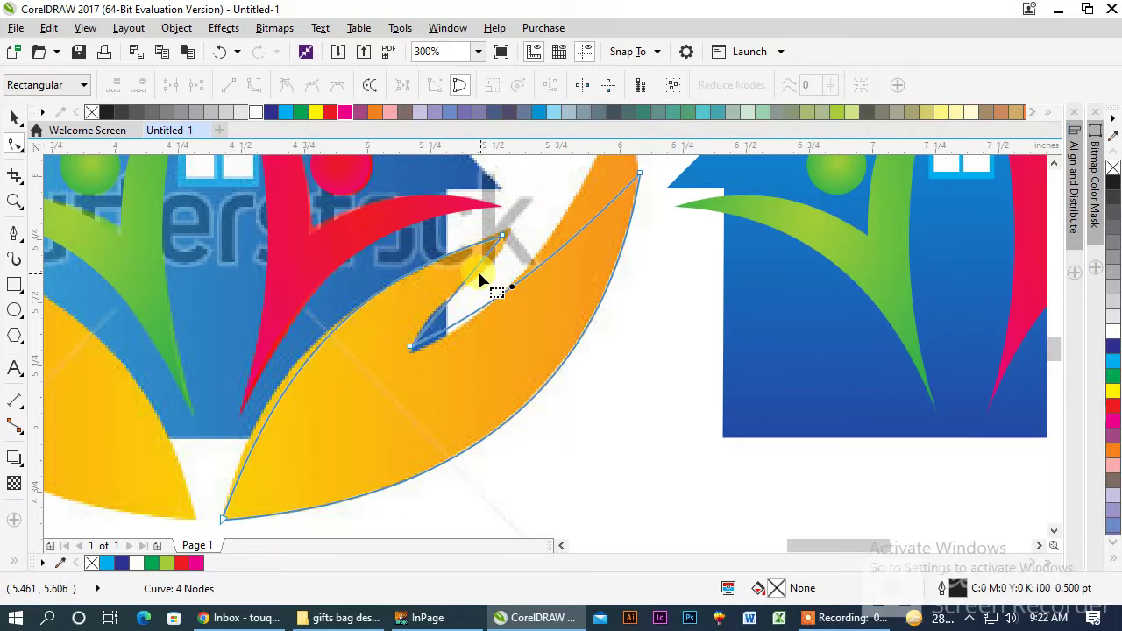
left_click_drag(503, 238, 510, 229)
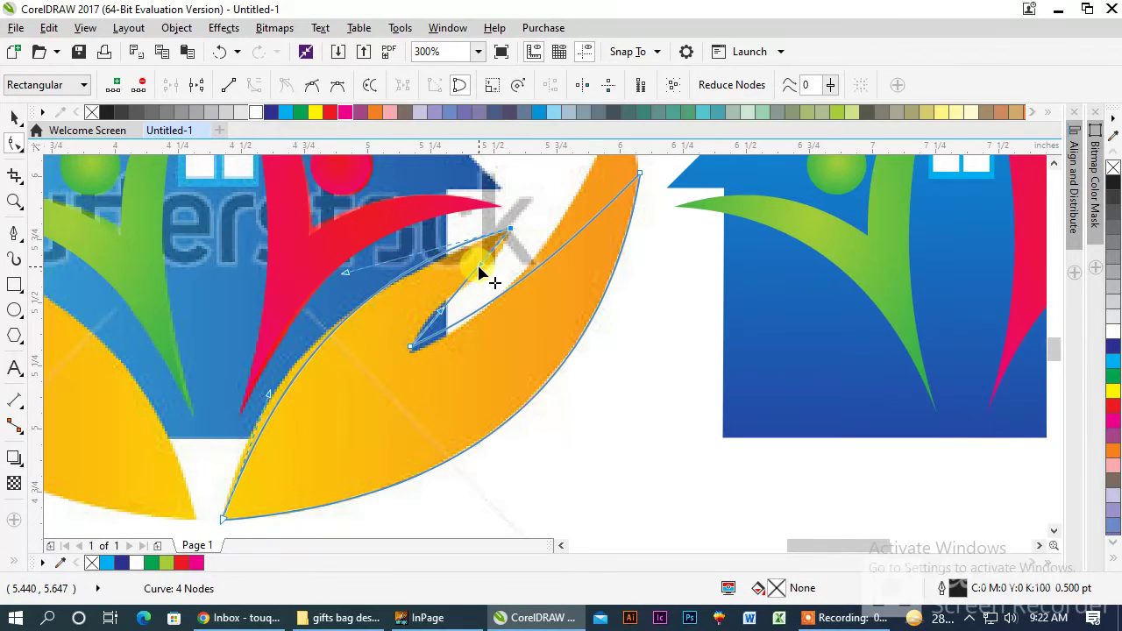
left_click_drag(490, 273, 458, 301)
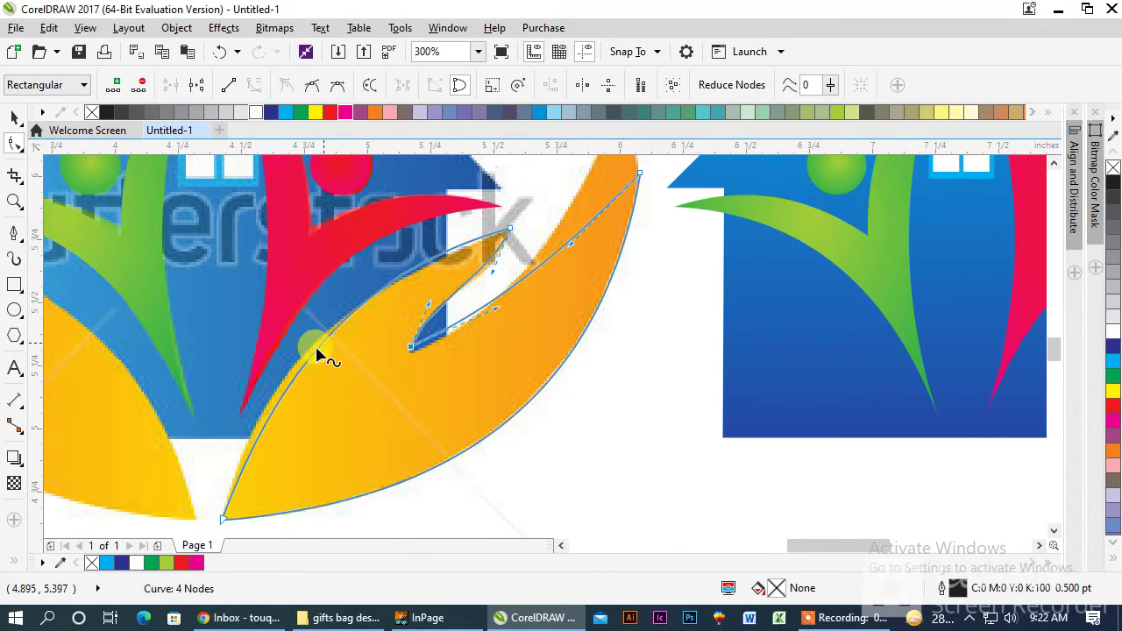
left_click(222, 520)
left_click_drag(276, 401, 258, 391)
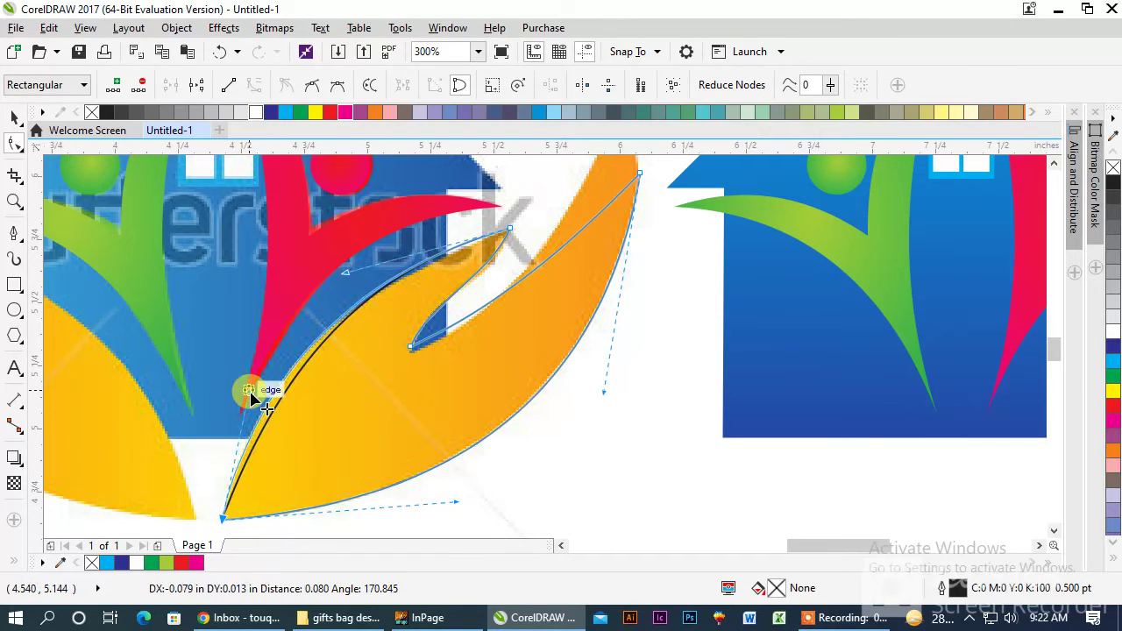
Move the outline's end node onto the fingertip, fit the adjoining curves, and round the tip by replacing that node with one on each side.
scroll(364, 456, "down", 1)
scroll(474, 303, "up", 1)
left_click_drag(489, 320, 473, 282)
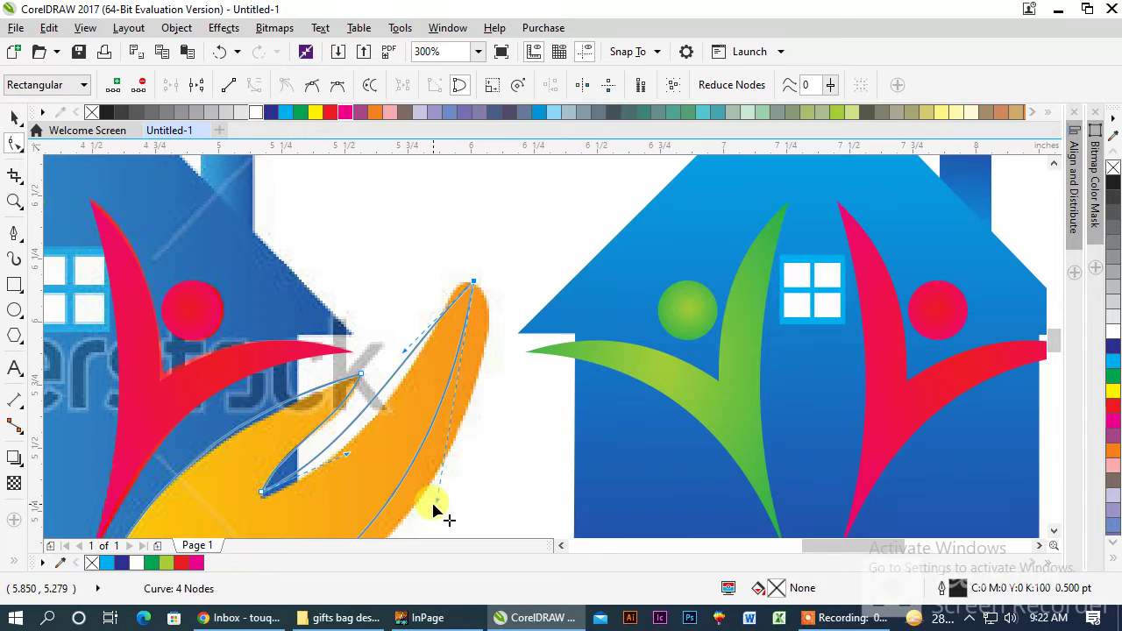
left_click_drag(435, 497, 538, 389)
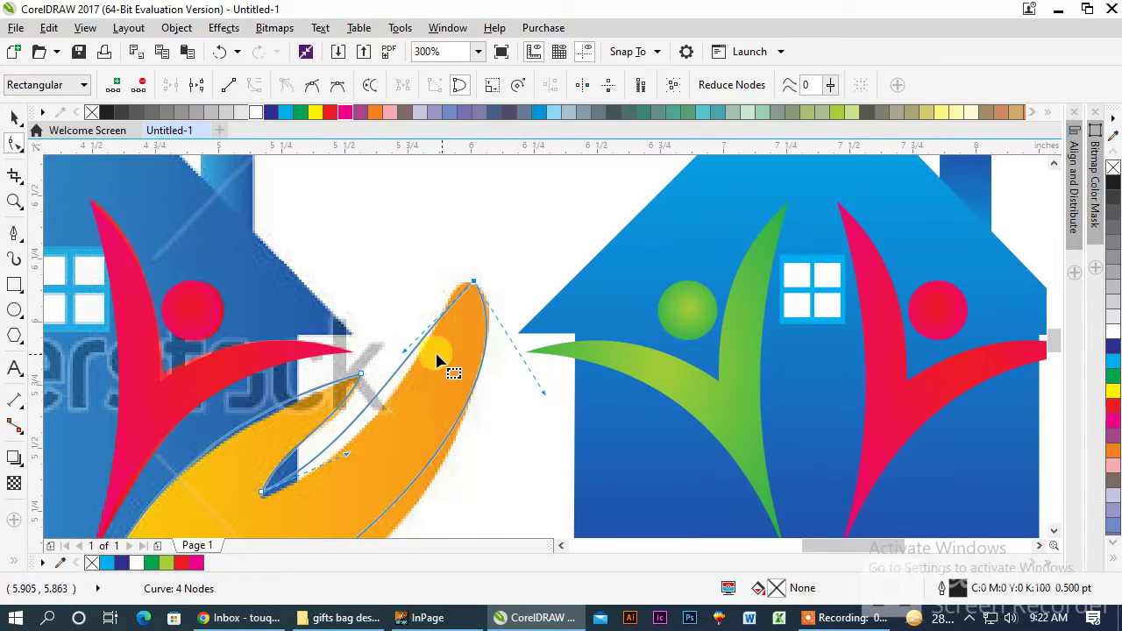
left_click_drag(345, 464, 354, 489)
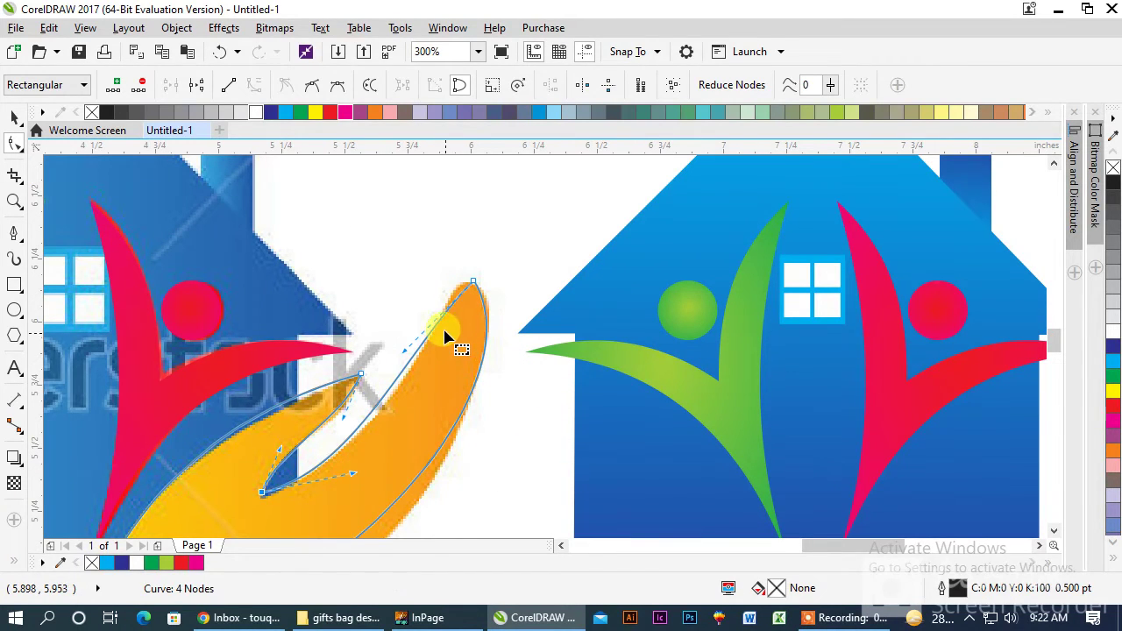
double_click(442, 318)
double_click(486, 341)
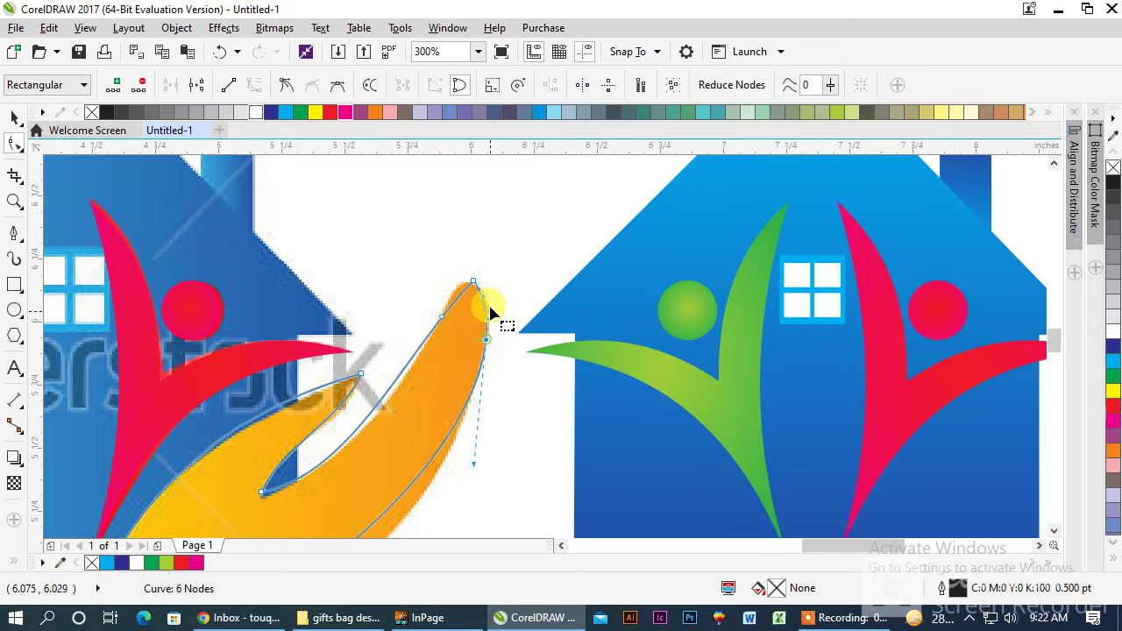
double_click(473, 283)
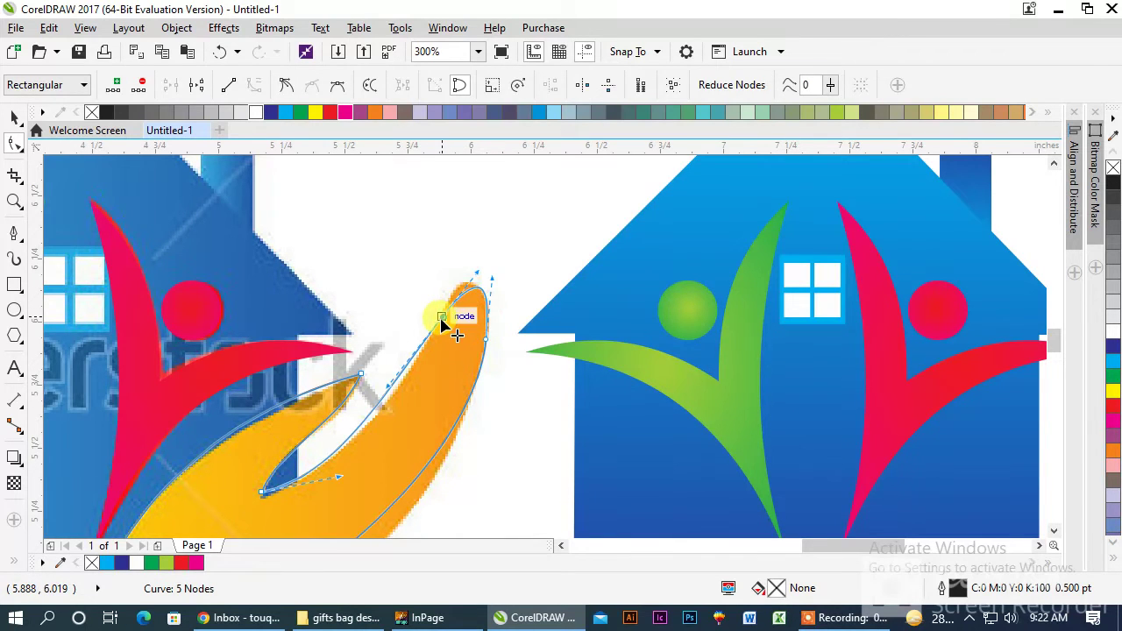
Fill the traced hand with a linear fountain from orange beyond the fingertip to yellow near the wrist, and remove its outline.
scroll(442, 328, "down", 5)
scroll(406, 305, "up", 3)
key("space")
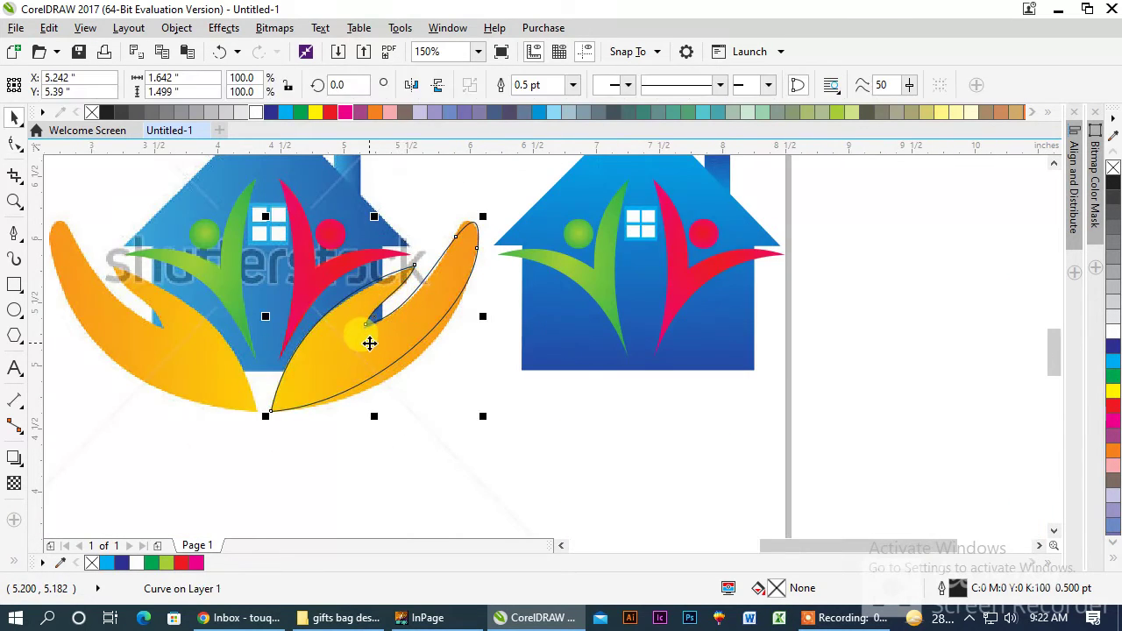
key("g")
left_click_drag(444, 290, 325, 383)
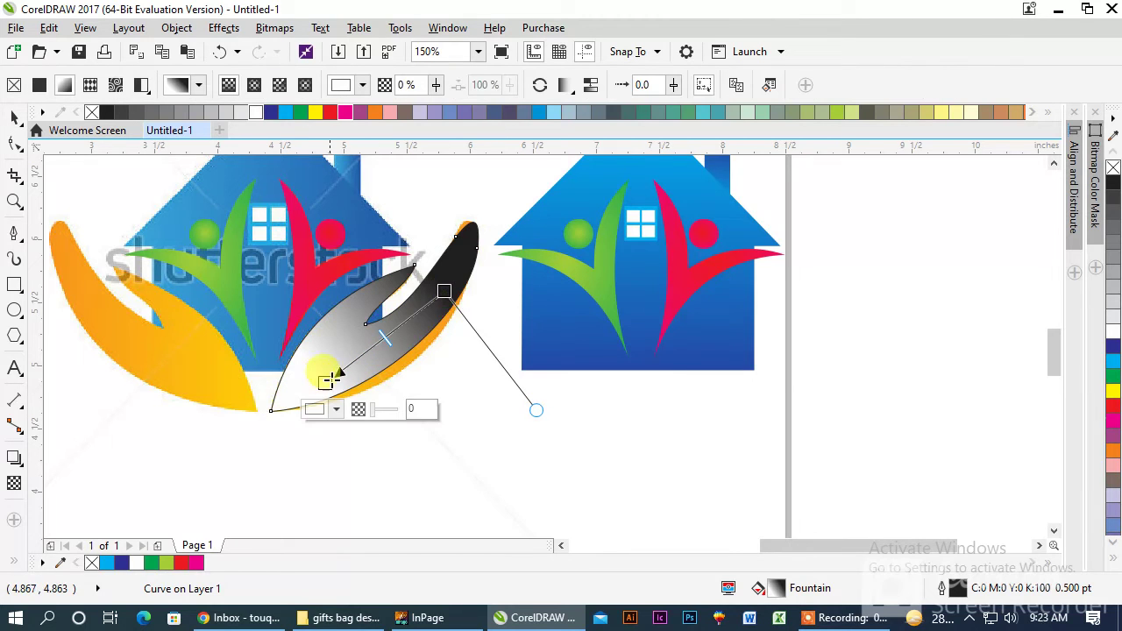
left_click(441, 290)
left_click(367, 111)
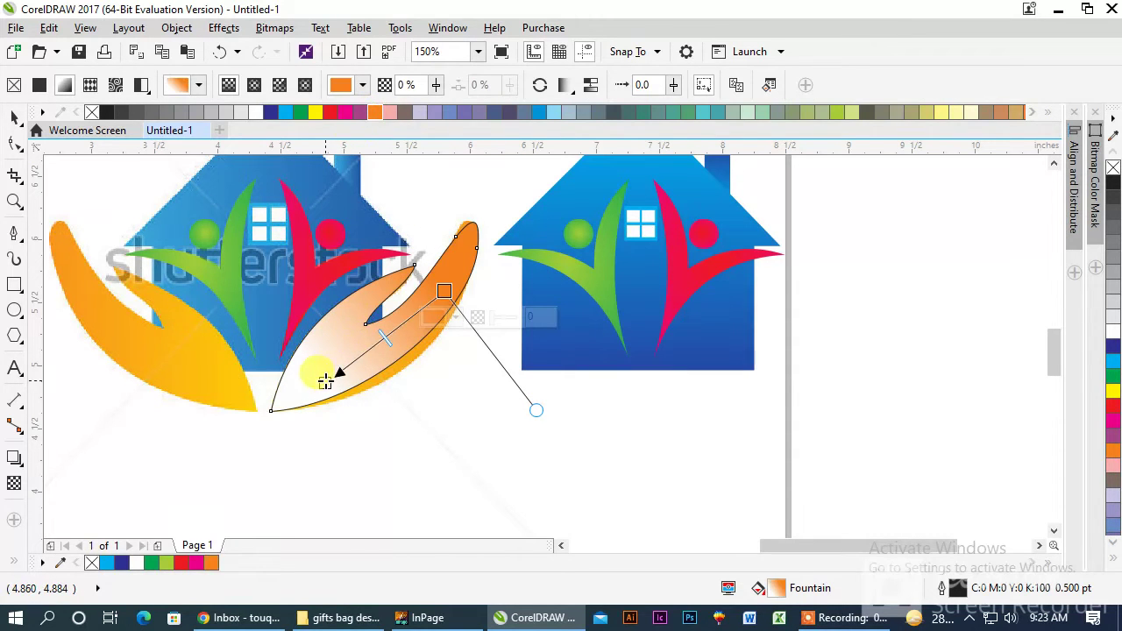
left_click_drag(325, 382, 324, 378)
left_click(317, 111)
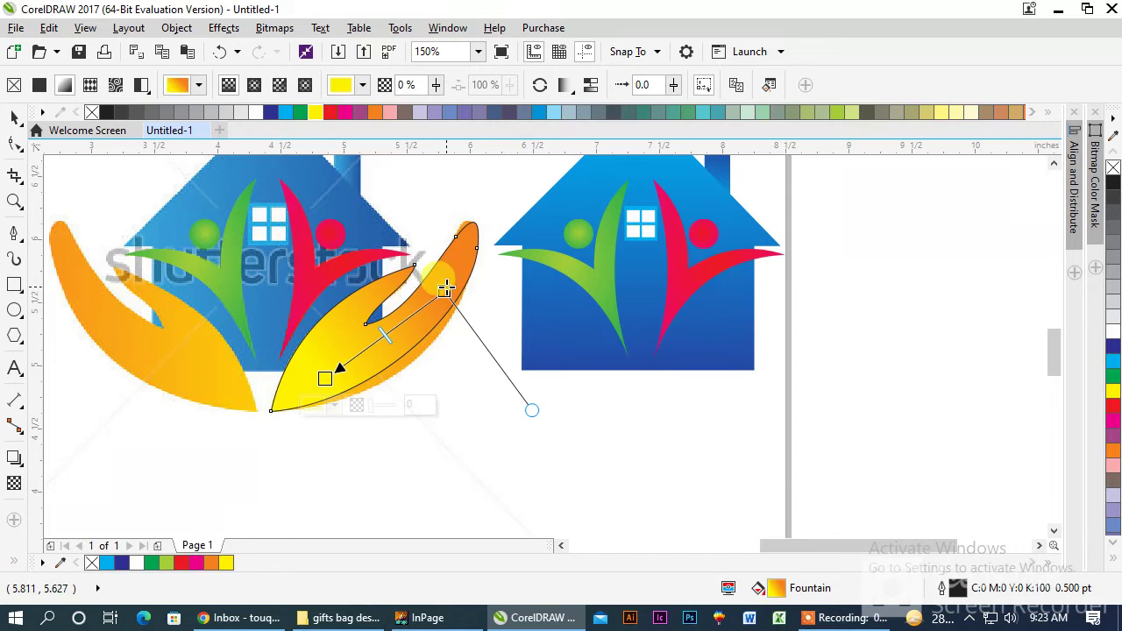
left_click_drag(443, 290, 480, 216)
right_click(91, 111)
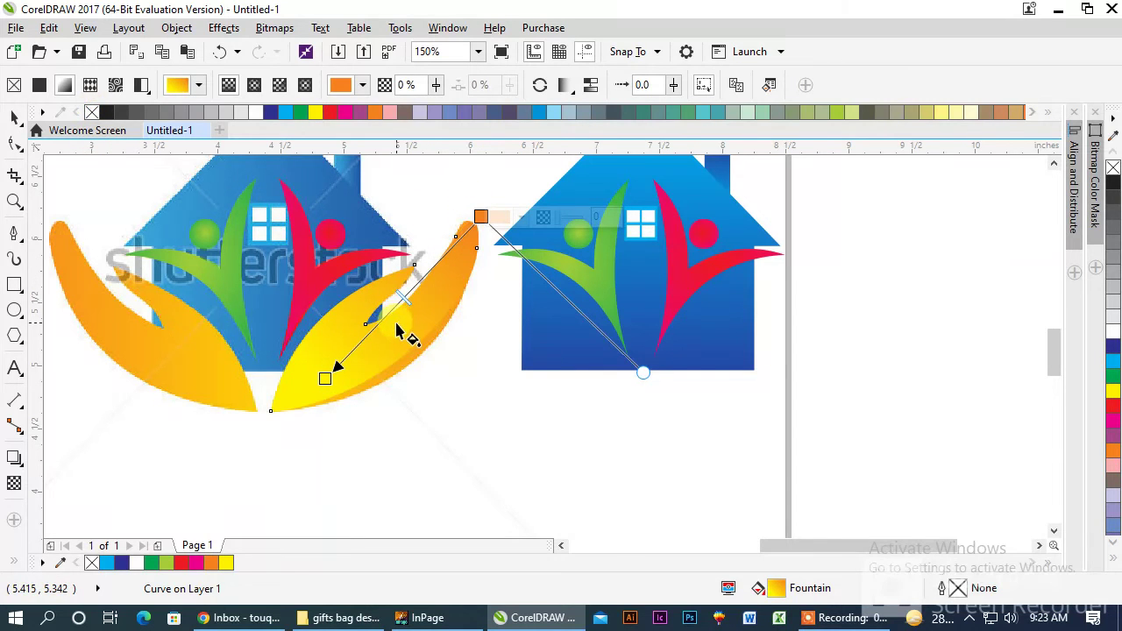
Place the gradient hand on the vector house and add a horizontally mirrored copy to form a pair beneath it.
key("space")
left_click_drag(388, 333, 548, 333)
left_click(412, 85)
Select the vector figures lying over the reference image and delete them.
scroll(504, 315, "down", 1)
left_click(356, 303)
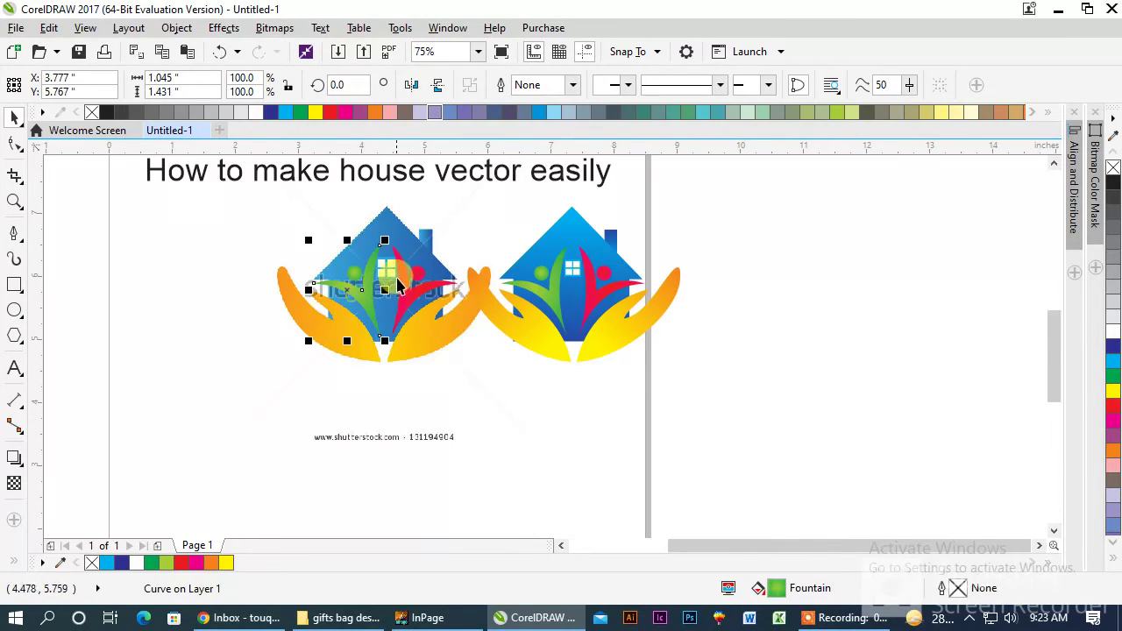
left_click_drag(404, 284, 357, 283)
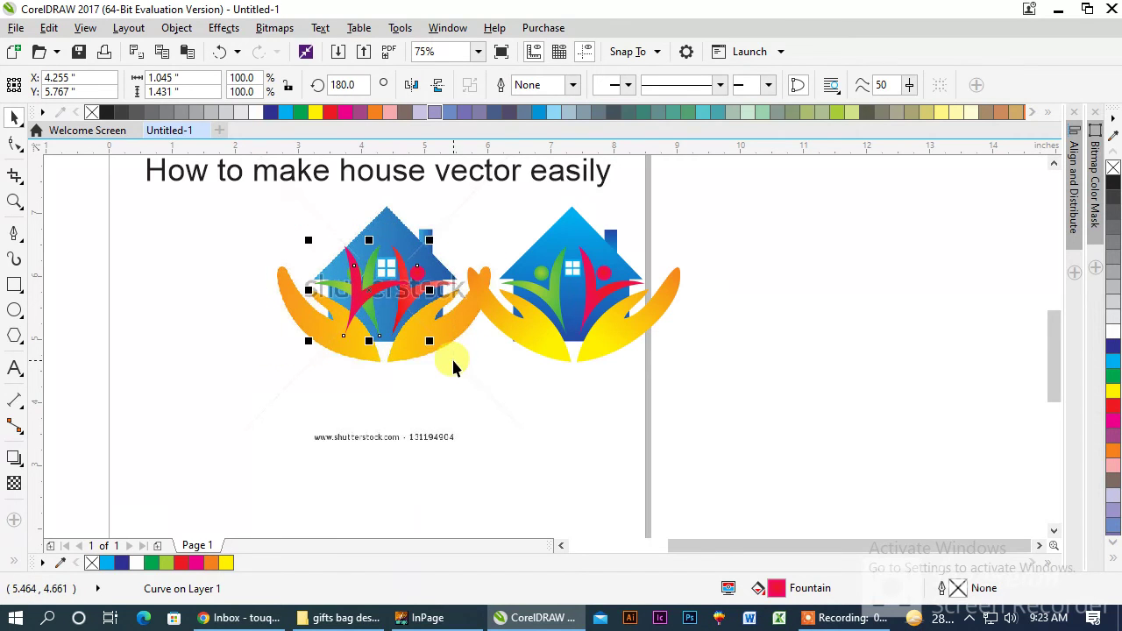
key("Delete")
Group the complete vector logo and space it apart from the reference image, with the image centred at about X 2.83 inches.
mouse_move(415, 305)
left_mouse_down()
mouse_move(378, 284)
mouse_move(260, 291)
left_mouse_up()
left_click_drag(779, 176, 430, 398)
left_click_drag(550, 306, 508, 312)
key("ctrl+g")
left_click(326, 281)
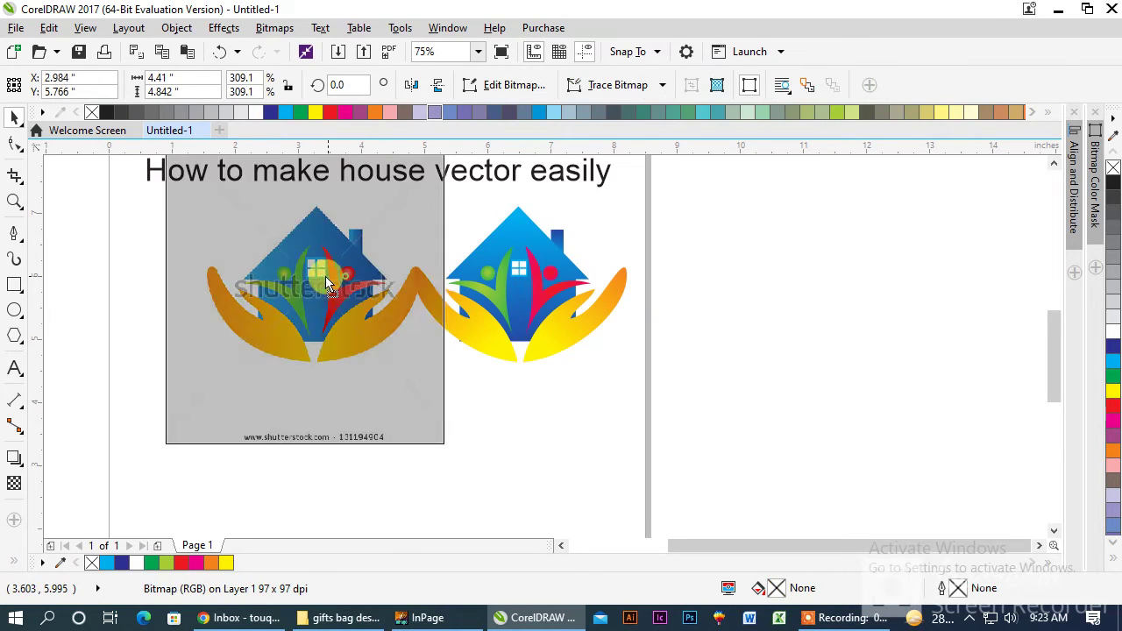
left_click_drag(325, 276, 308, 276)
left_click(696, 396)
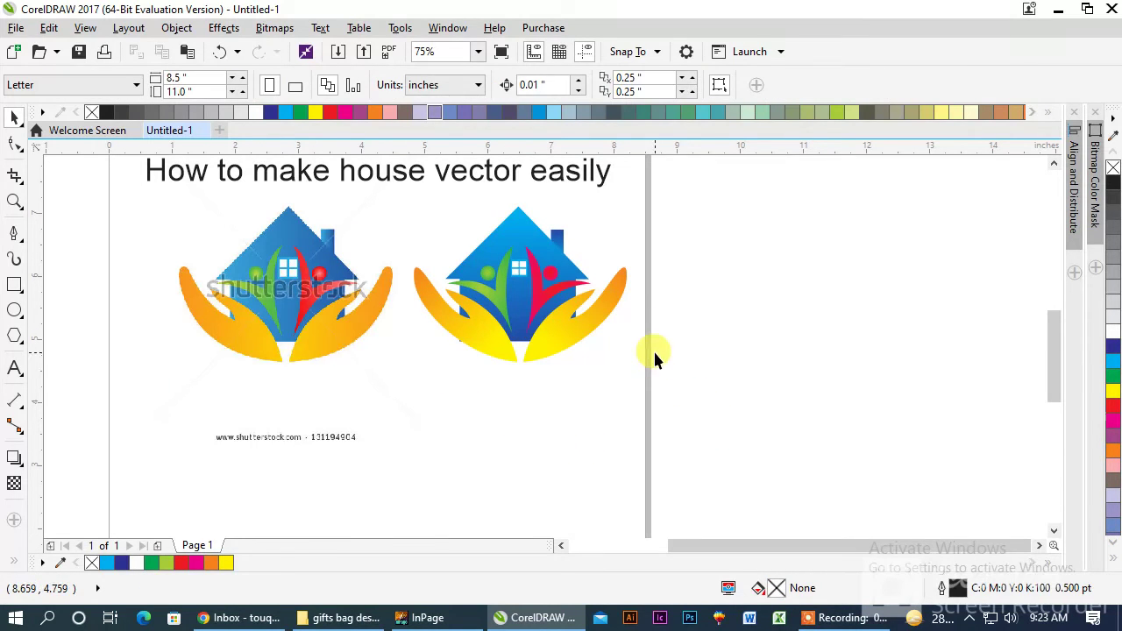
Crop the reference bitmap's lower caption area and the blank strip above its house, leaving it about 4.41 by 2.79 inches.
left_click(273, 317)
left_click(15, 143)
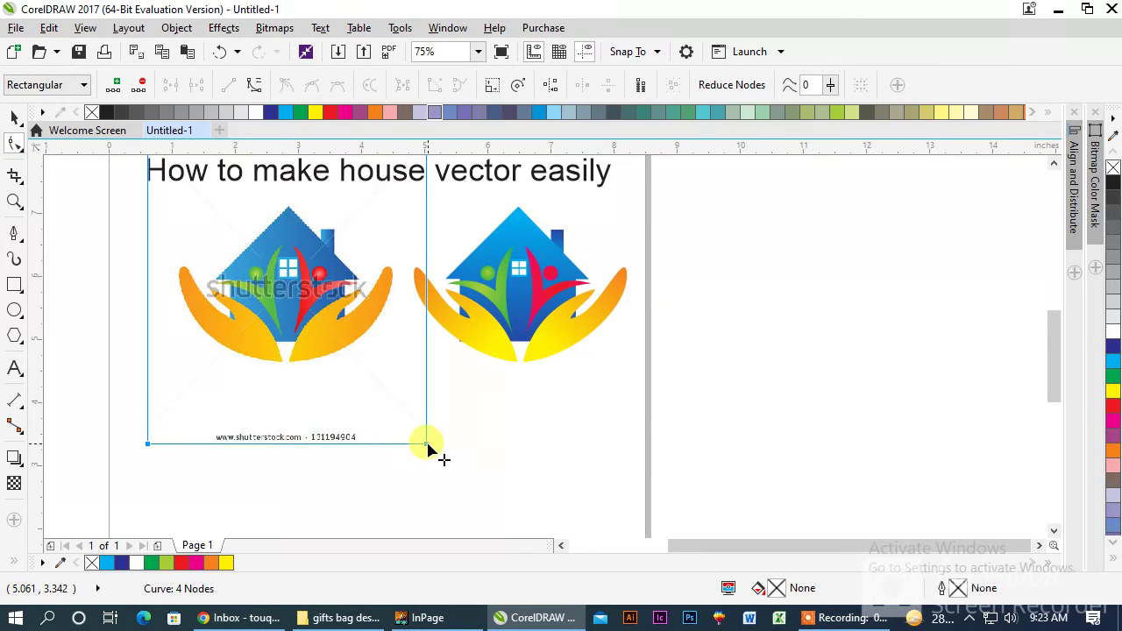
left_click_drag(427, 444, 428, 366)
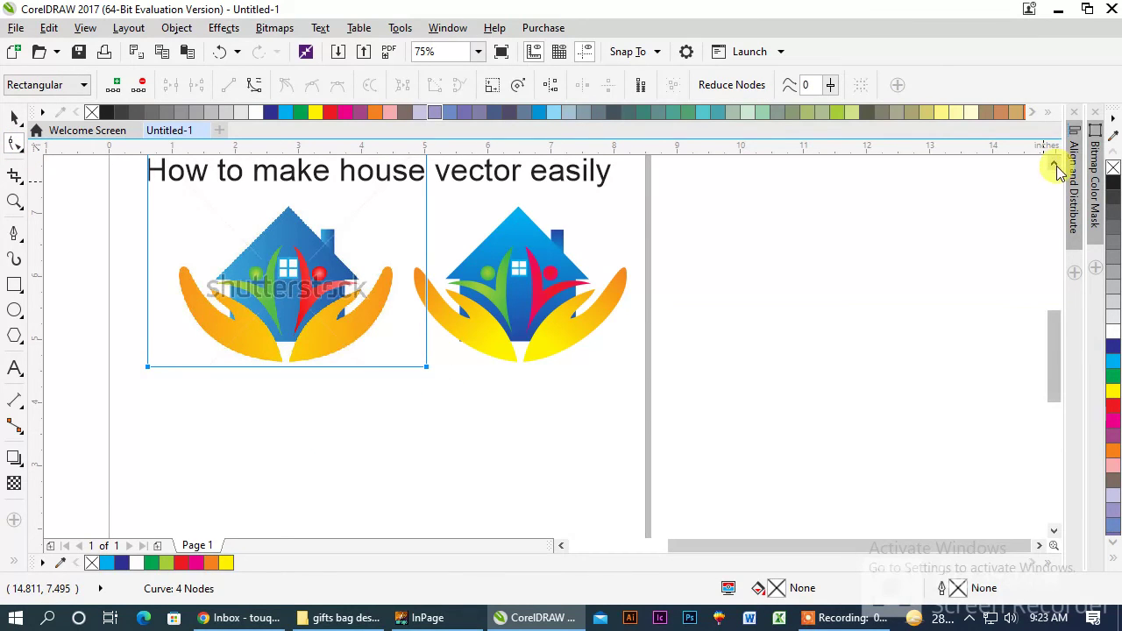
left_click(1053, 163)
left_click_drag(292, 228, 429, 261)
key("space")
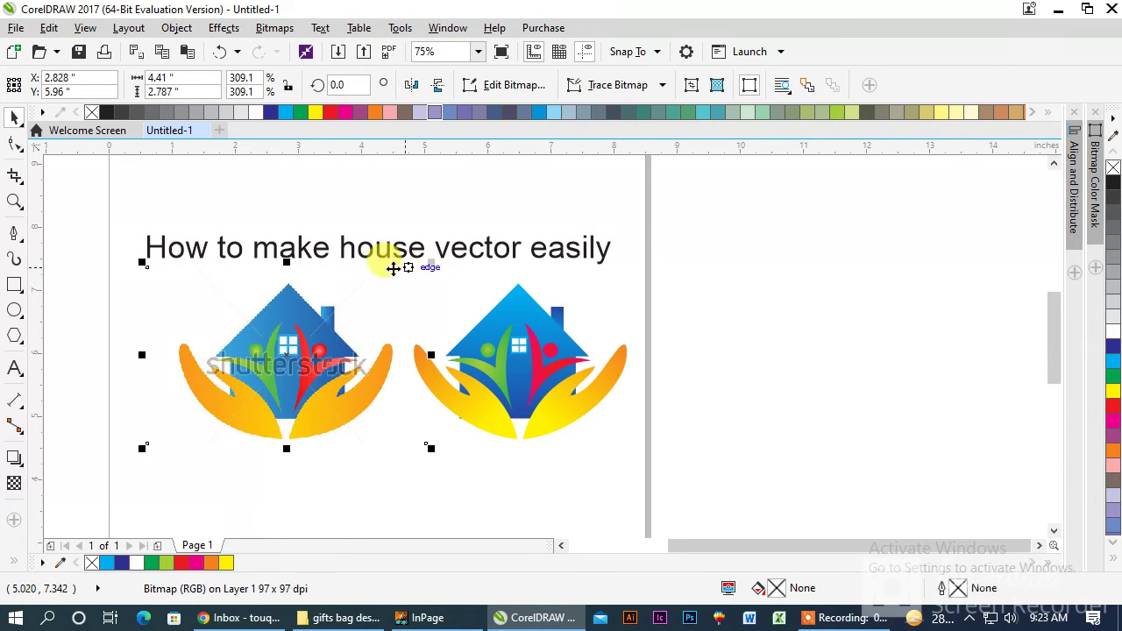
Add the 24 pt Arial text "Thanks for watching" below the two logos and fit all objects in view.
left_click(14, 200)
left_click_drag(93, 181, 696, 523)
left_click(14, 368)
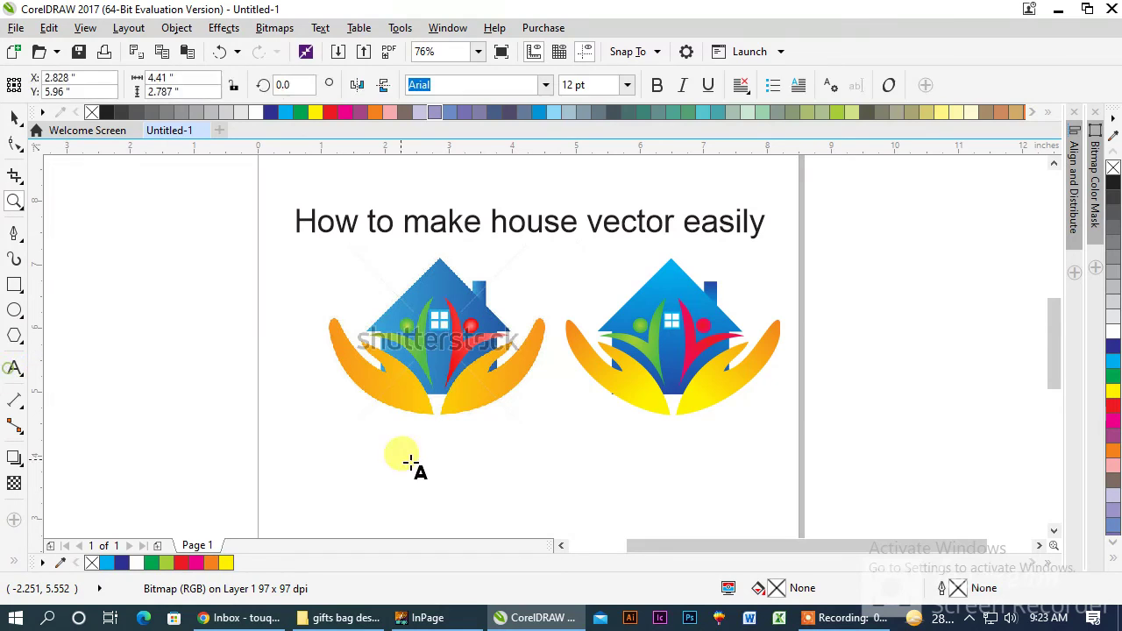
left_click(412, 456)
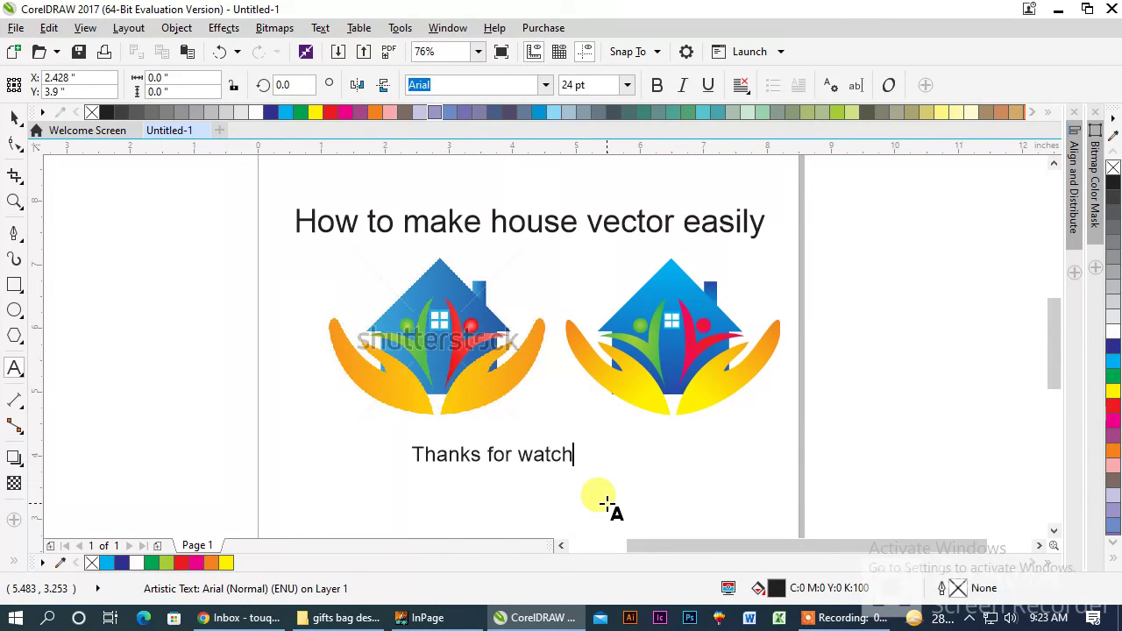
scroll(608, 505, "up", 2)
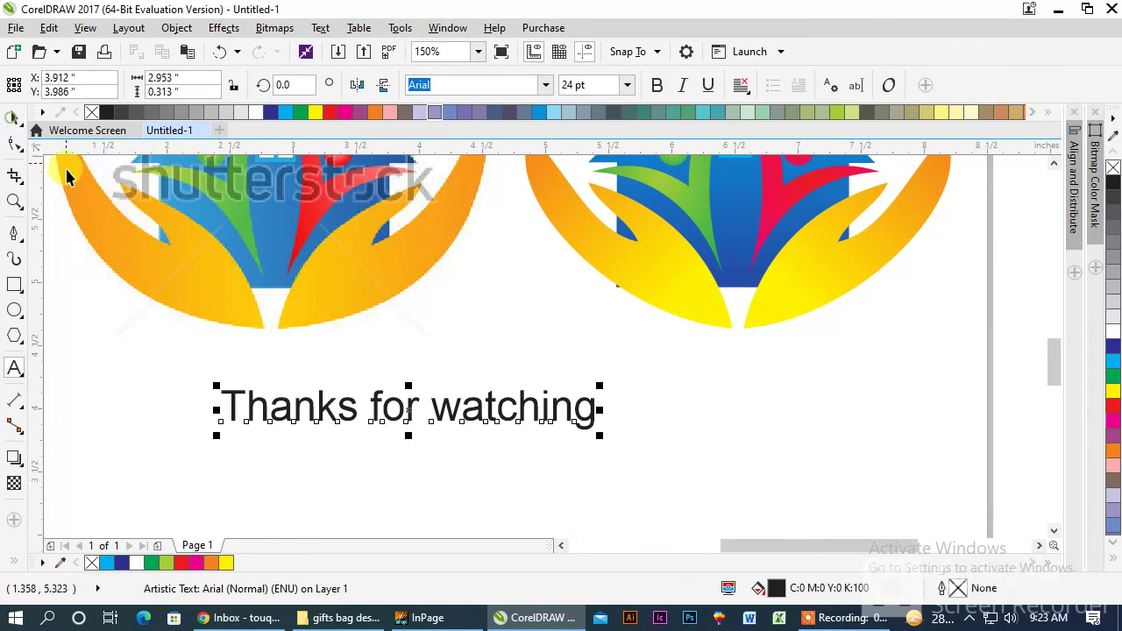
key("ctrl+space")
key("F4")
left_click(1007, 350)
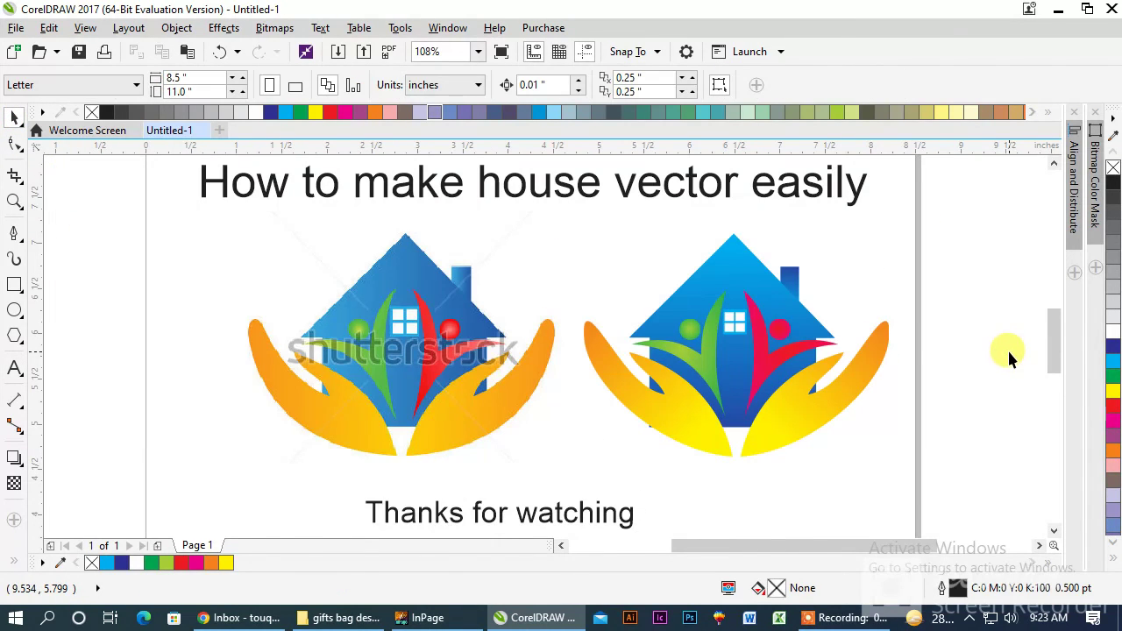